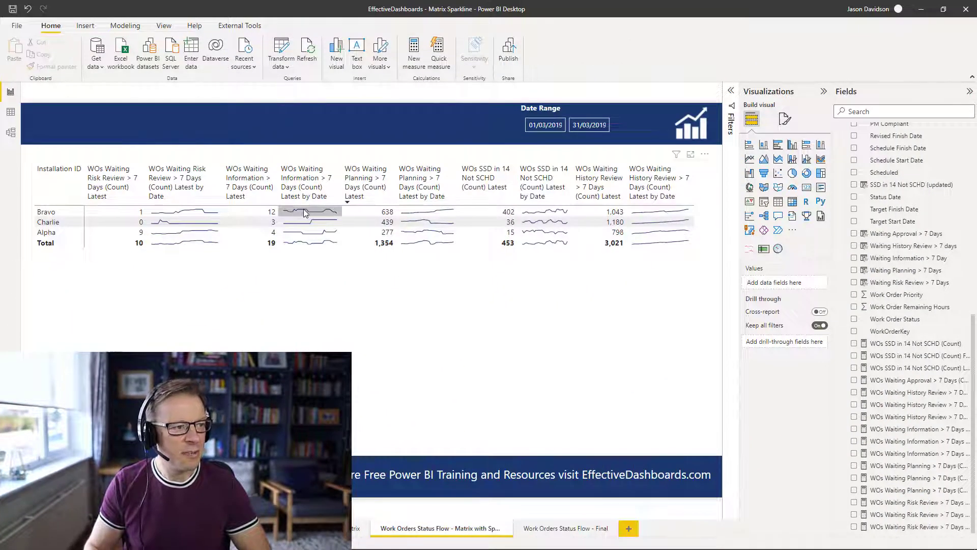
Examine the Bravo row's sparklines in the matrix and open the Work Orders Status Flow - Final page.
{"action": "mouse_move", "coordinate": [305, 212]}
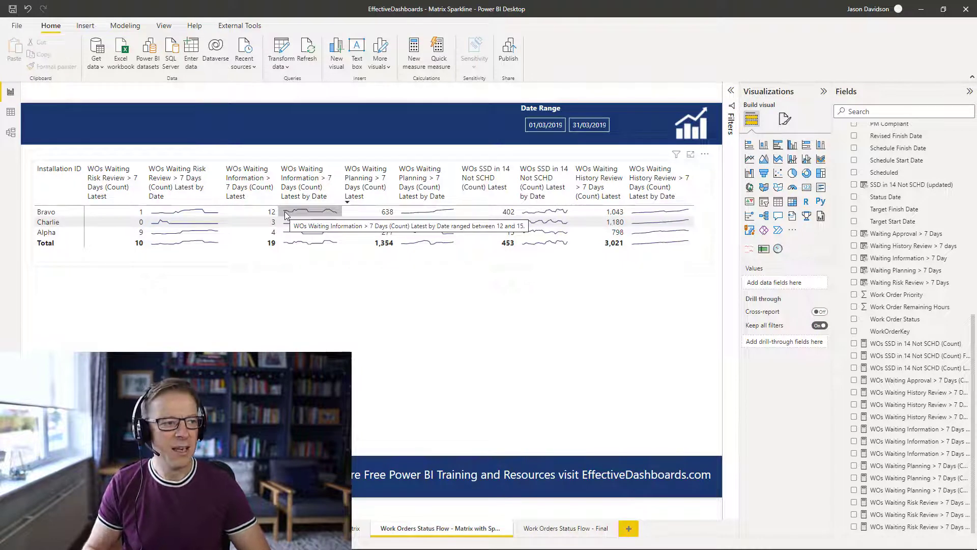
{"action": "mouse_move", "coordinate": [319, 228]}
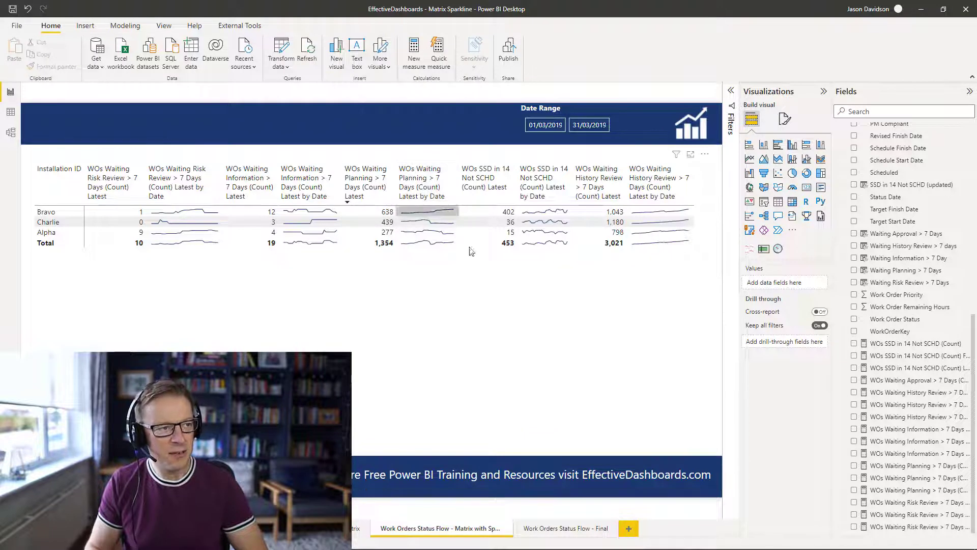
{"action": "left_click", "coordinate": [558, 531]}
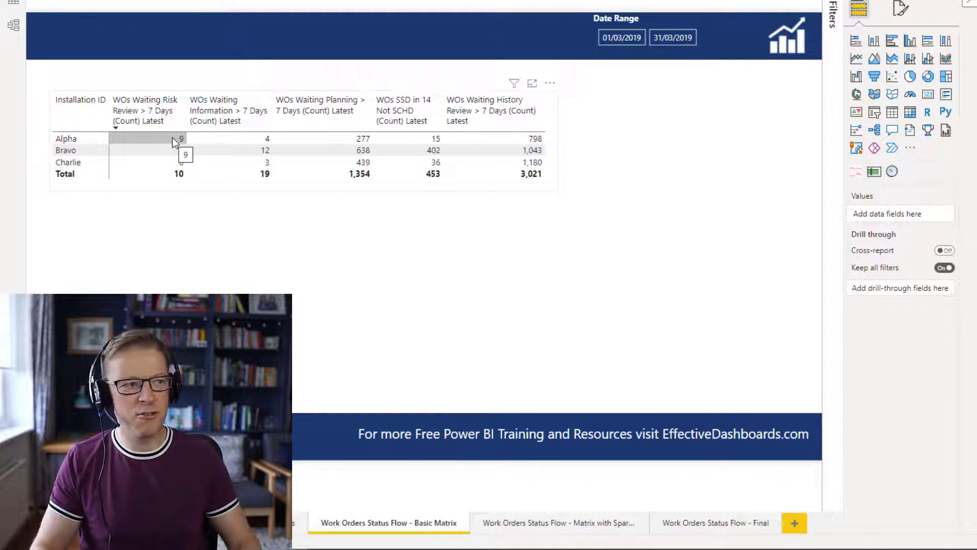
View the data model's relationship between DatesTable and the work order variable values table.
{"action": "left_click", "coordinate": [14, 29]}
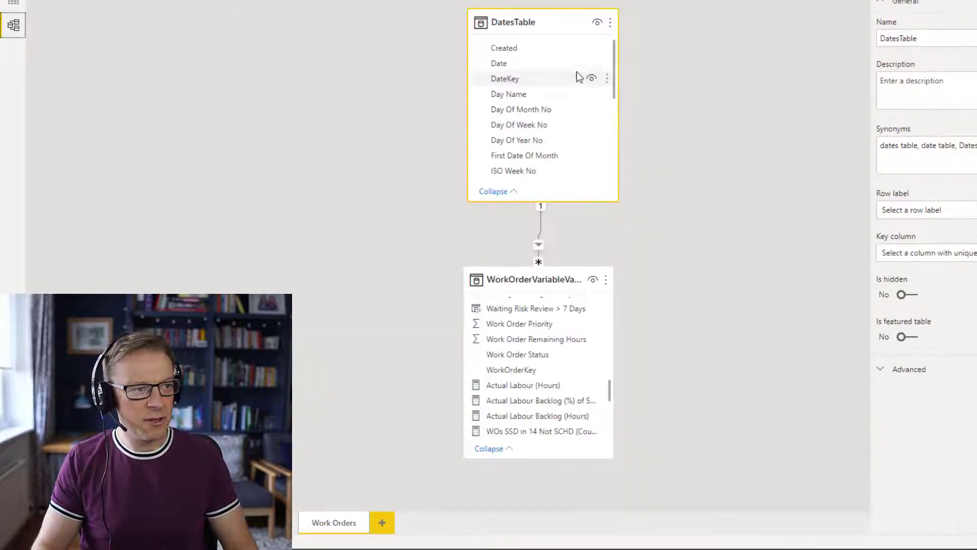
{"action": "mouse_move", "coordinate": [523, 279]}
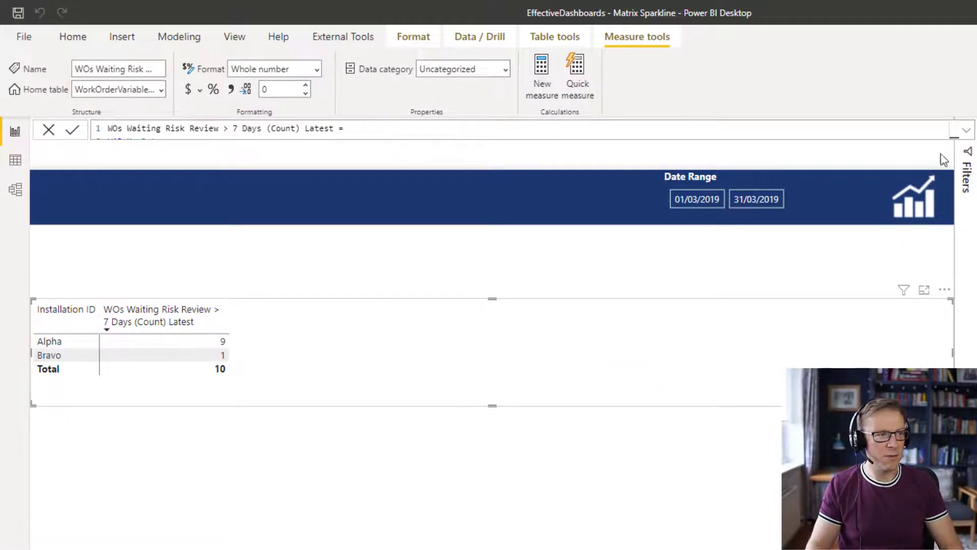
Review the full DAX formula of the WOs Waiting Risk Review > 7 Days (Count) Latest measure, and collapse it again.
{"action": "left_click", "coordinate": [967, 131]}
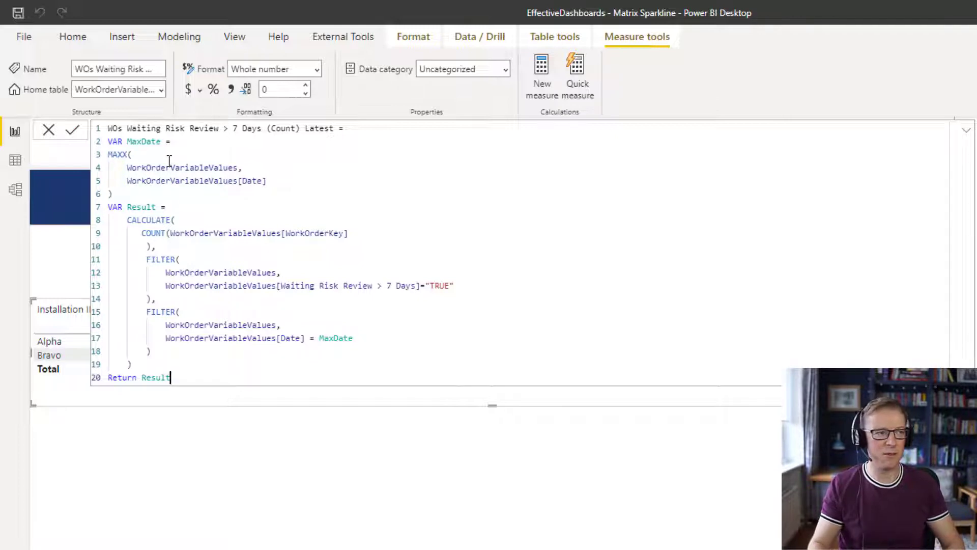
{"action": "left_click", "coordinate": [965, 130]}
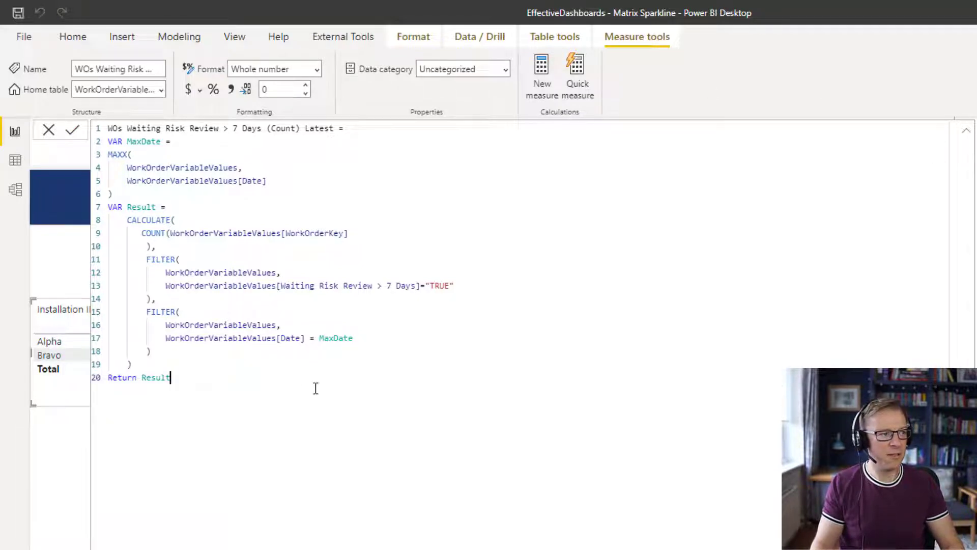
{"action": "left_click", "coordinate": [966, 135]}
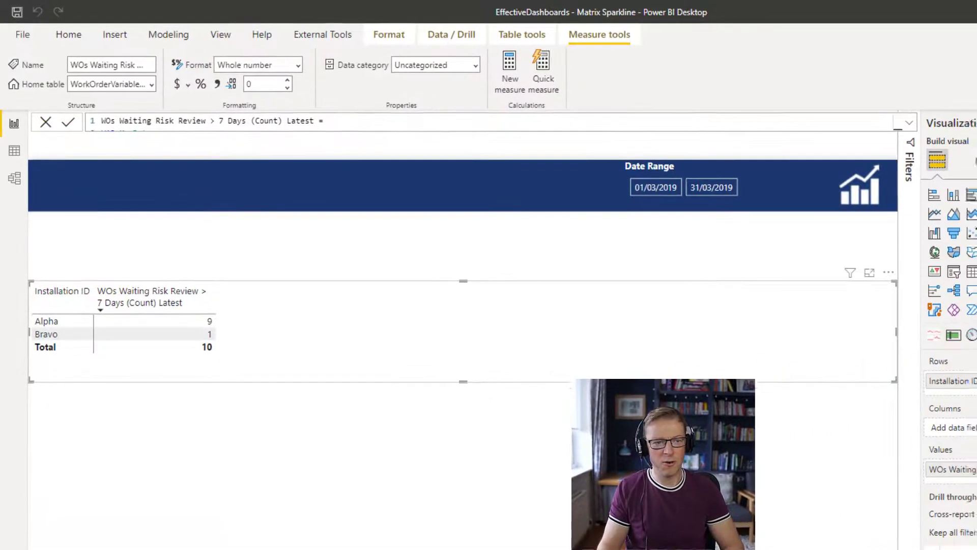
Try showing items with no data for the matrix's Installation ID rows, and turn the option off again.
{"action": "left_click", "coordinate": [846, 315]}
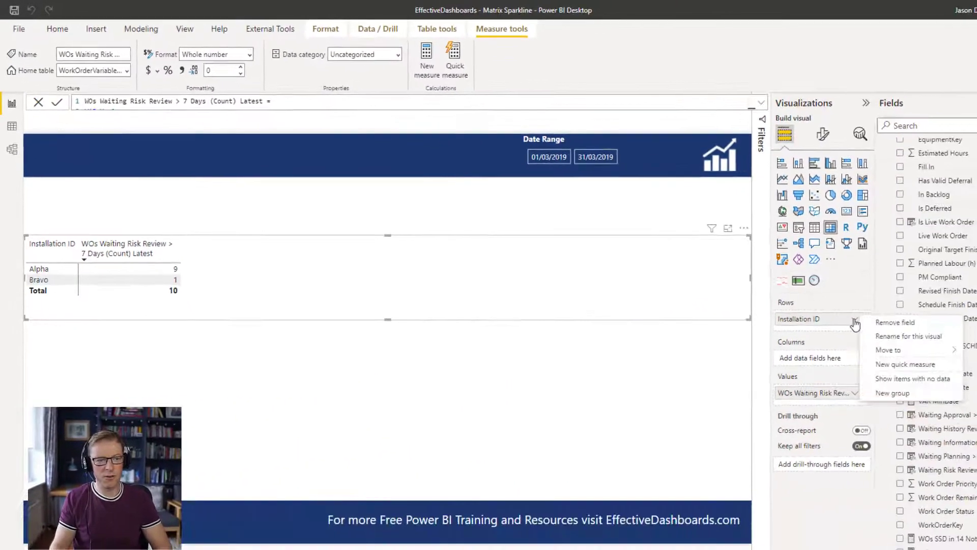
{"action": "left_click", "coordinate": [892, 375]}
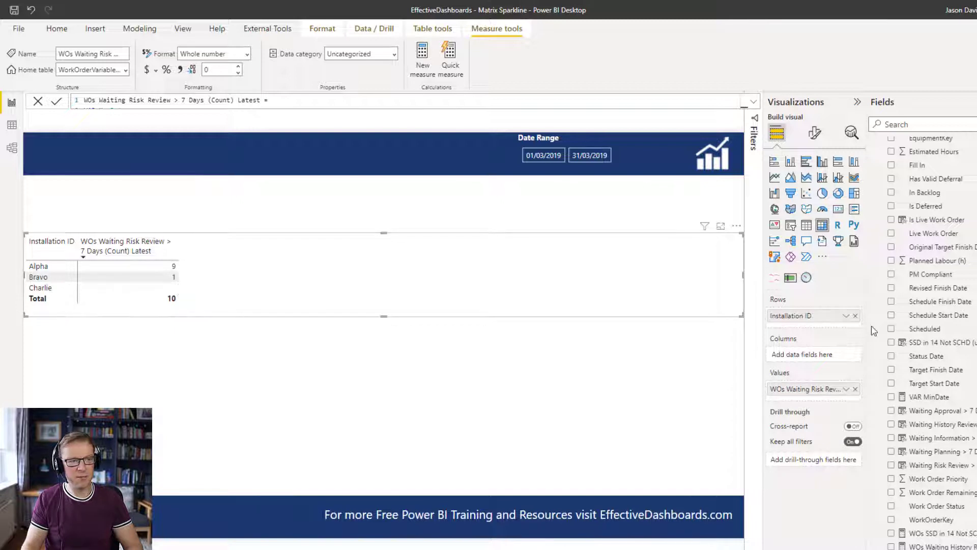
{"action": "left_click", "coordinate": [846, 317]}
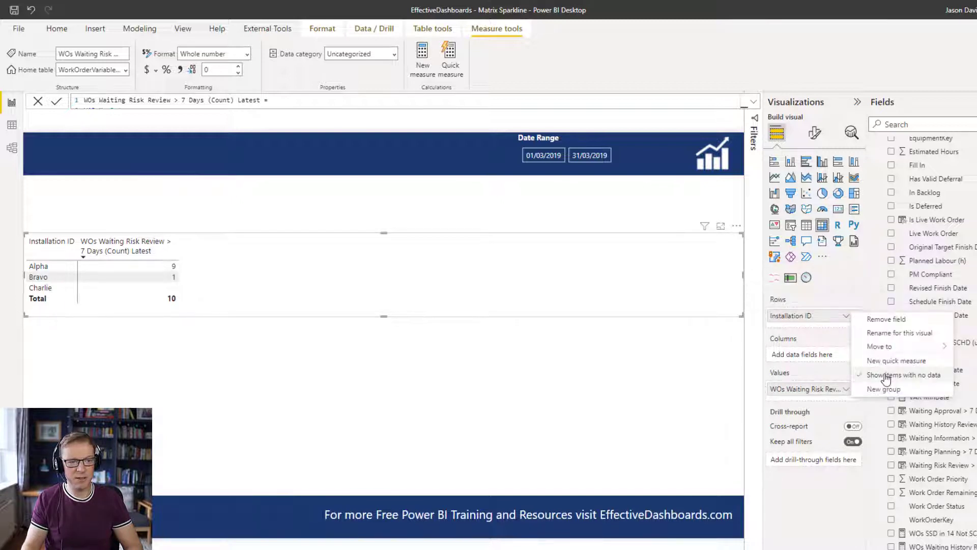
{"action": "left_click", "coordinate": [885, 376]}
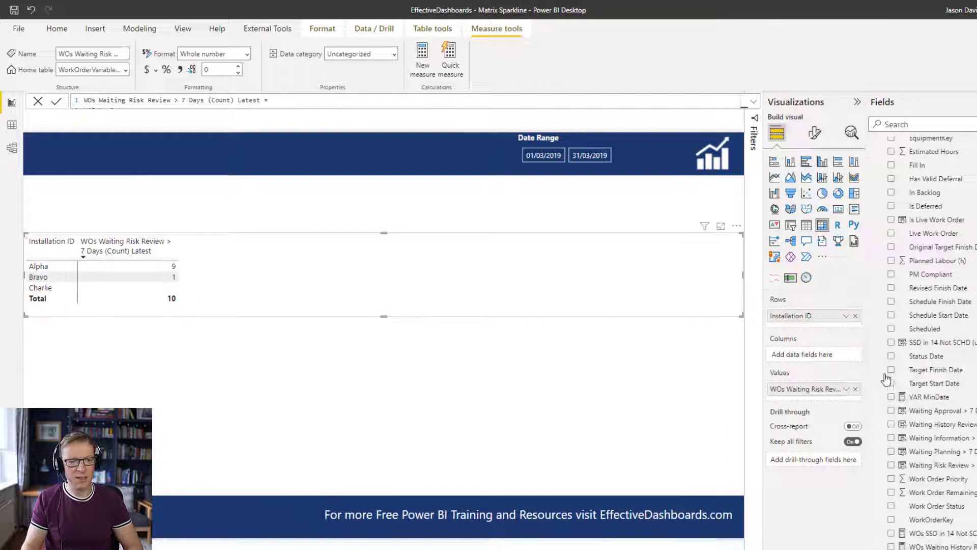
Change the last line of the WOs Waiting Risk Review > 7 Days (Count) Latest measure to Return Result+0 and commit it.
{"action": "left_click", "coordinate": [754, 103]}
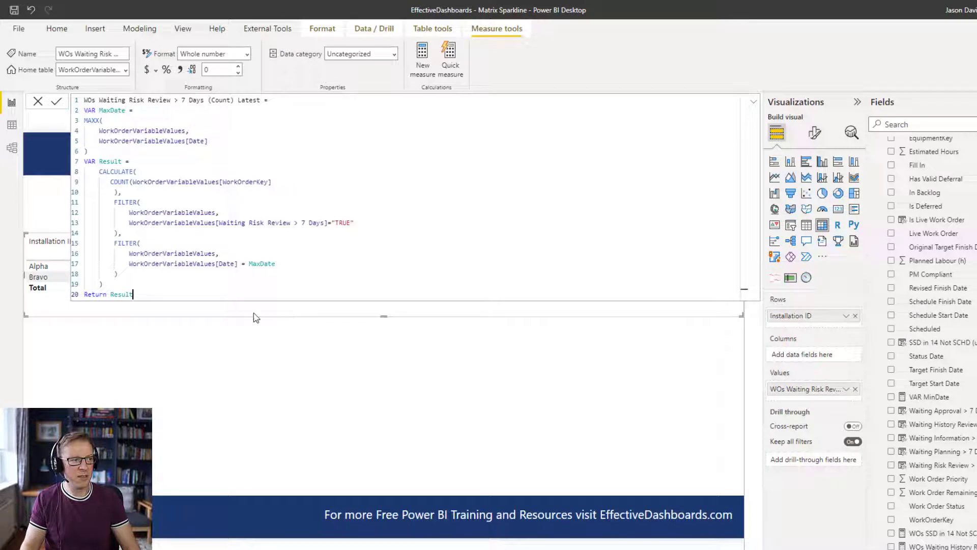
{"action": "left_click", "coordinate": [150, 295]}
{"action": "type", "text": "+0"}
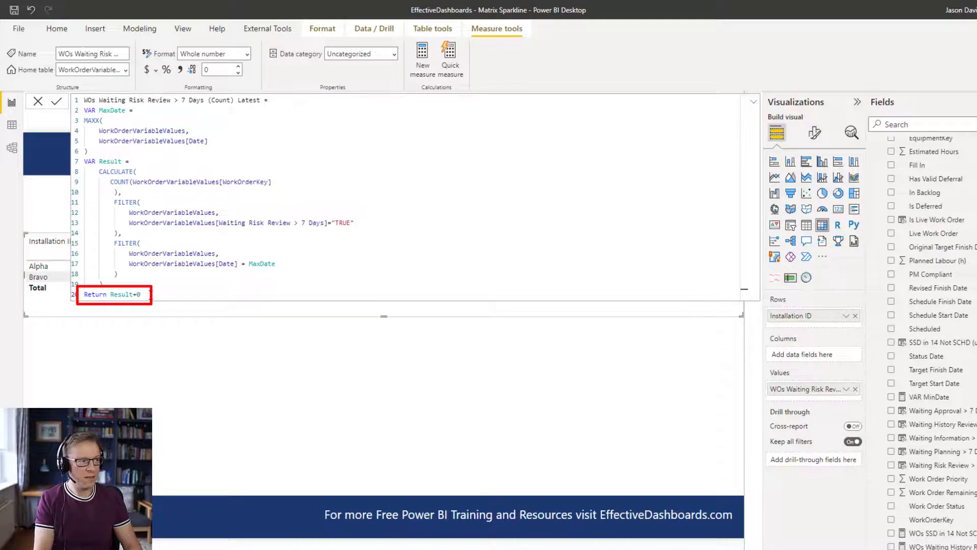
{"action": "key", "text": "Return"}
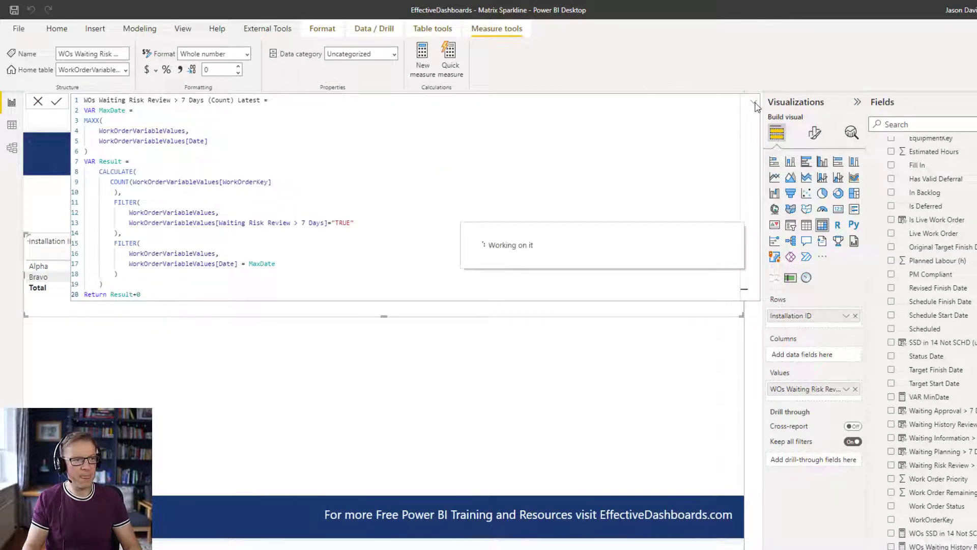
{"action": "left_click", "coordinate": [754, 103]}
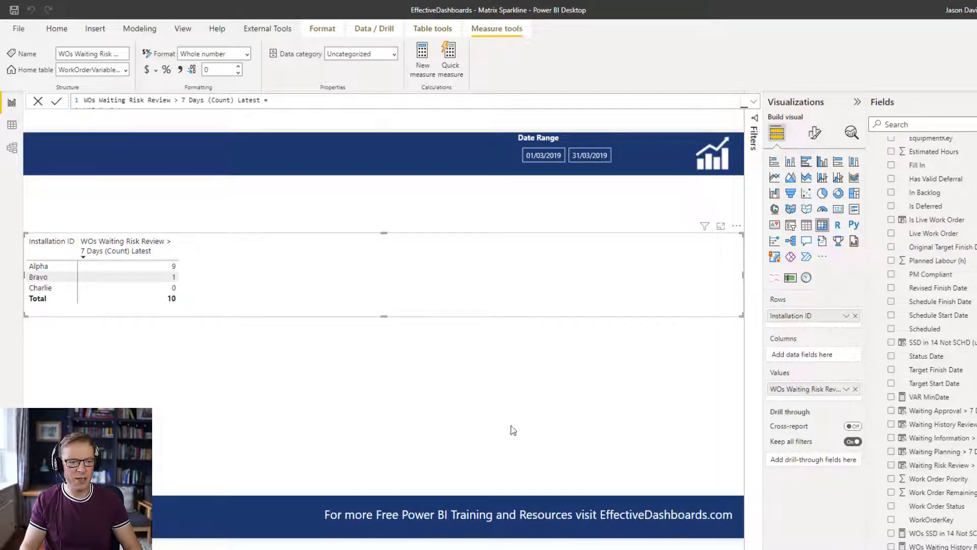
Add a sparkline for WOs Waiting Risk Review > 7 Days (Count) Latest with Date from DatesTable as its X-axis.
{"action": "left_click", "coordinate": [846, 390]}
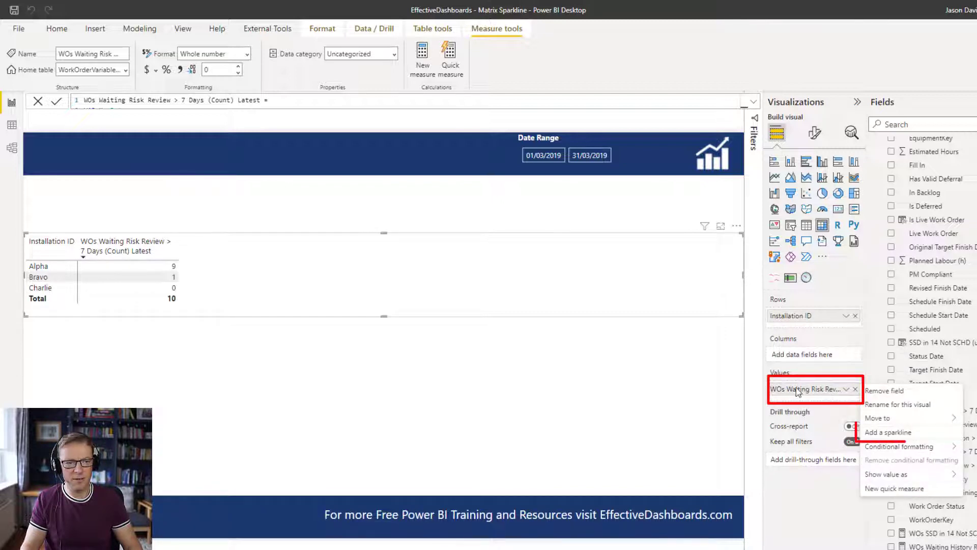
{"action": "left_click", "coordinate": [885, 433]}
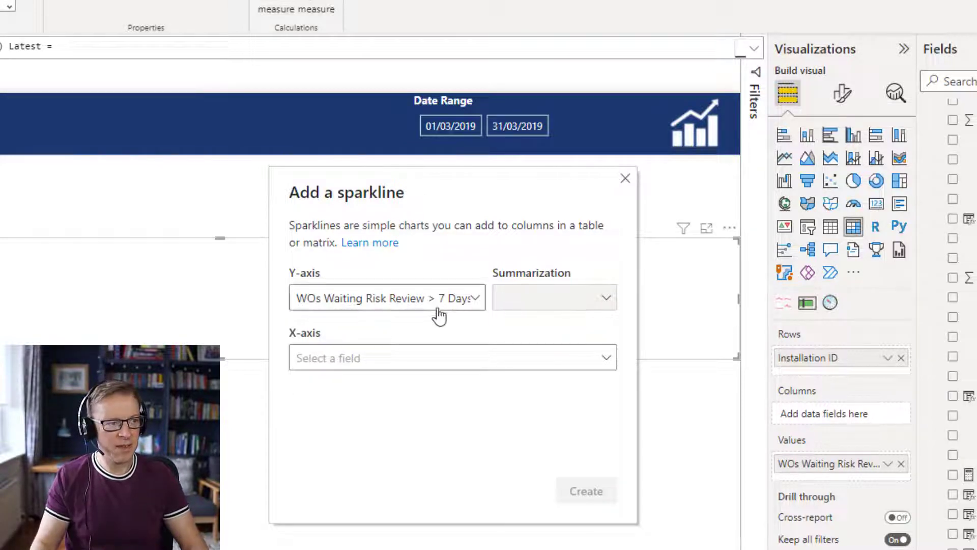
{"action": "left_click", "coordinate": [413, 305]}
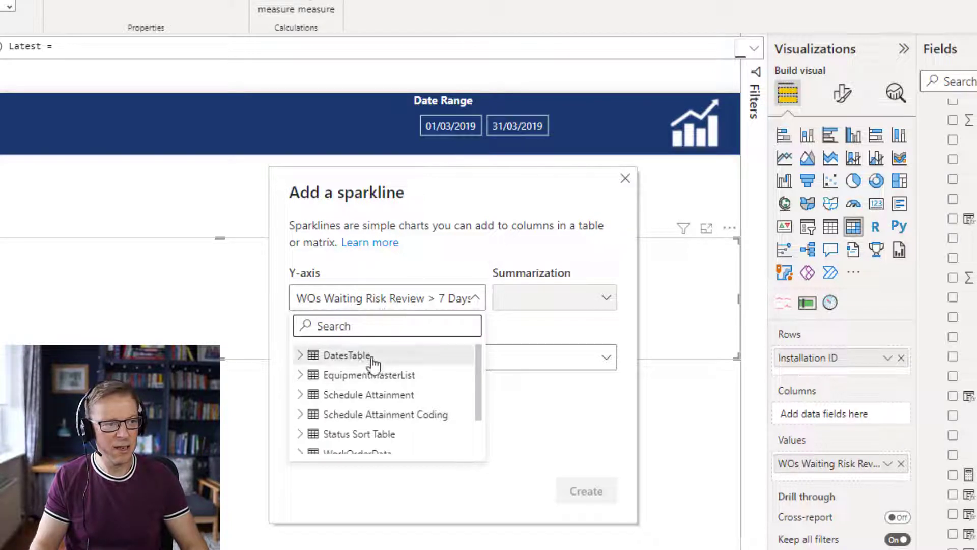
{"action": "left_click", "coordinate": [547, 336]}
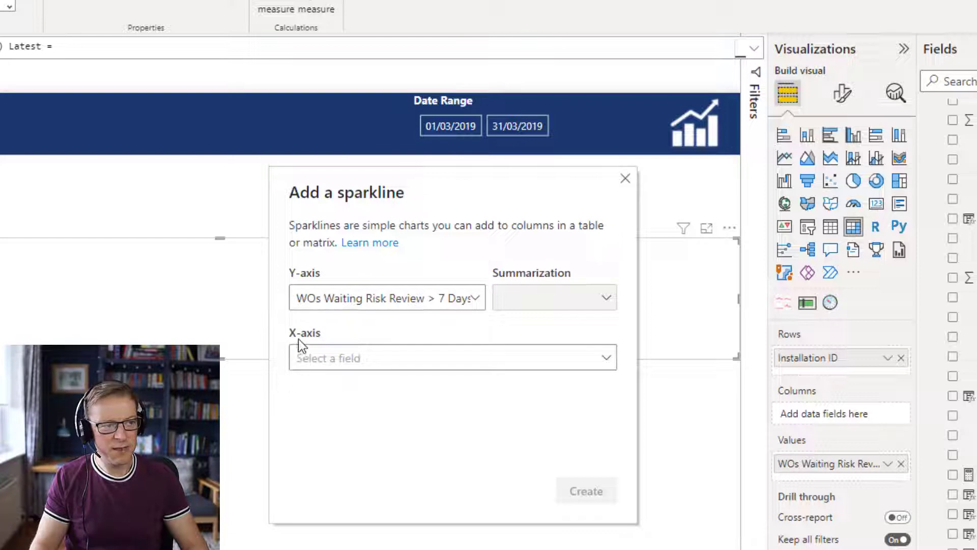
{"action": "left_click", "coordinate": [373, 362]}
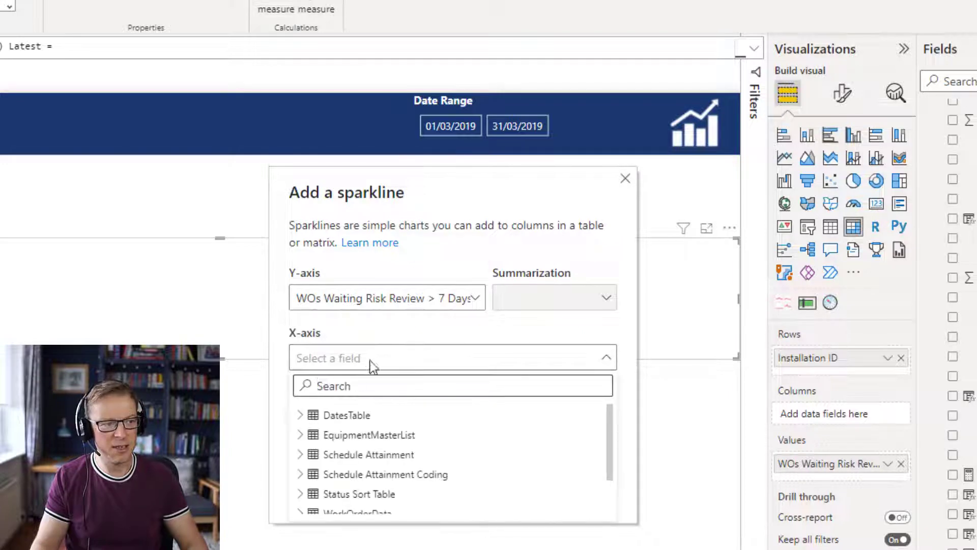
{"action": "left_click", "coordinate": [303, 418]}
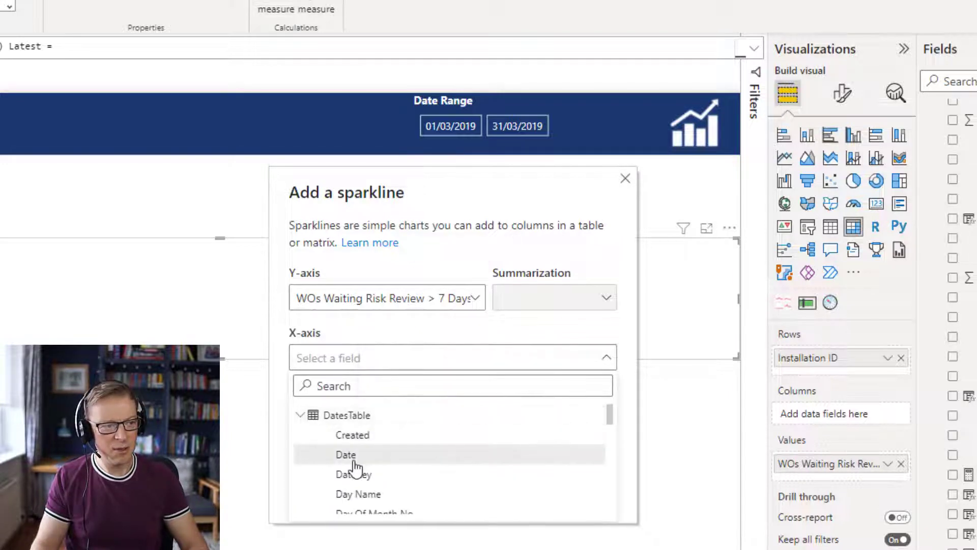
{"action": "left_click", "coordinate": [349, 454]}
{"action": "left_click", "coordinate": [624, 467]}
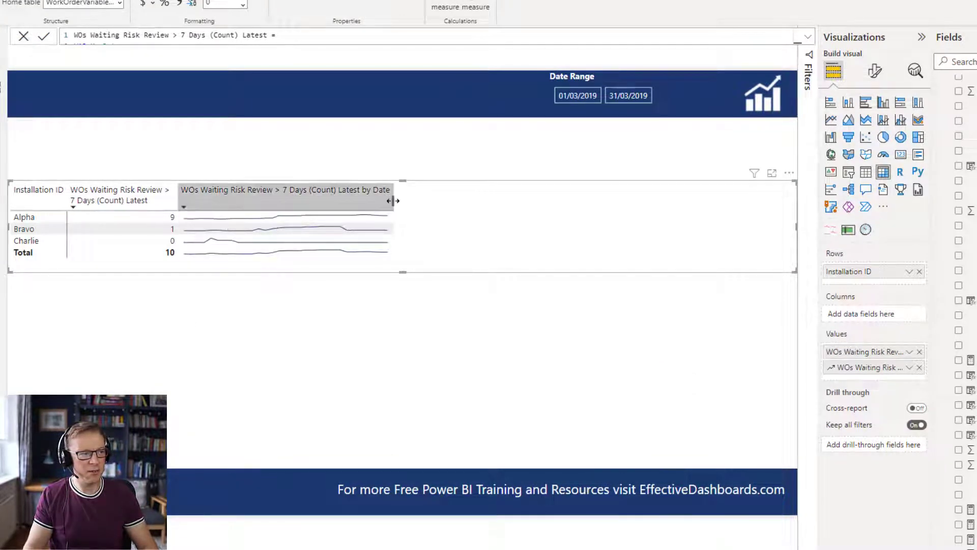
Narrow the matrix's sparkline column to less than half its width and examine the trend lines of the installations and total.
{"action": "left_click_drag", "start_coordinate": [392, 198], "coordinate": [262, 200]}
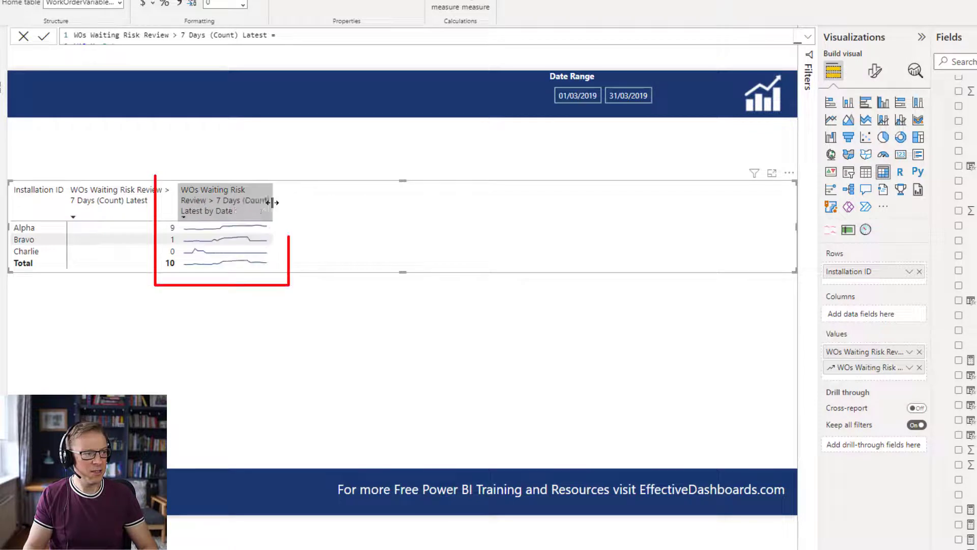
{"action": "mouse_move", "coordinate": [188, 236]}
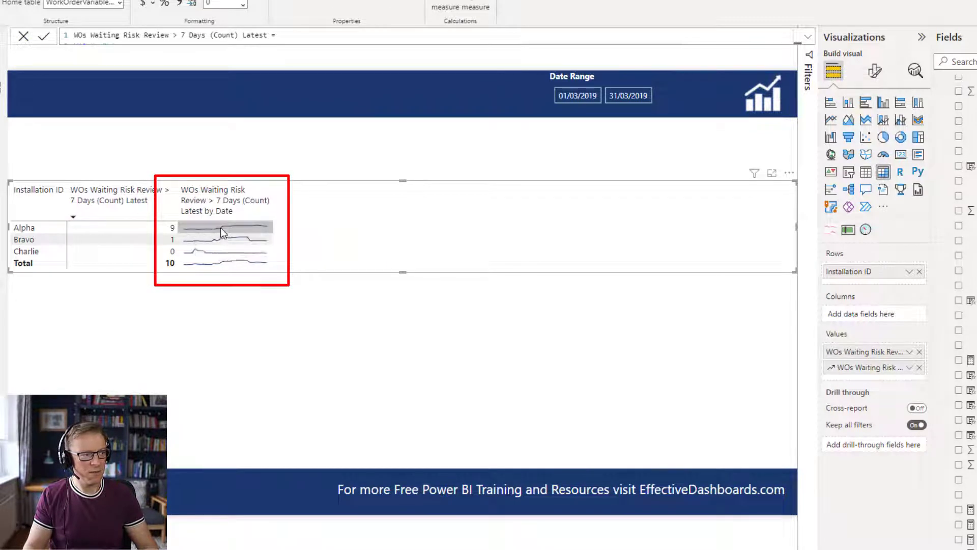
{"action": "mouse_move", "coordinate": [263, 227]}
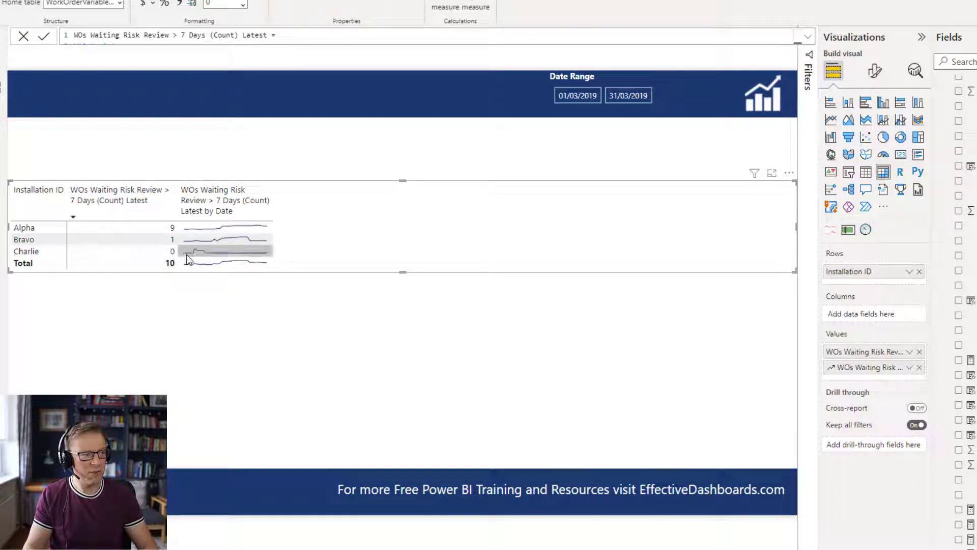
{"action": "mouse_move", "coordinate": [188, 254]}
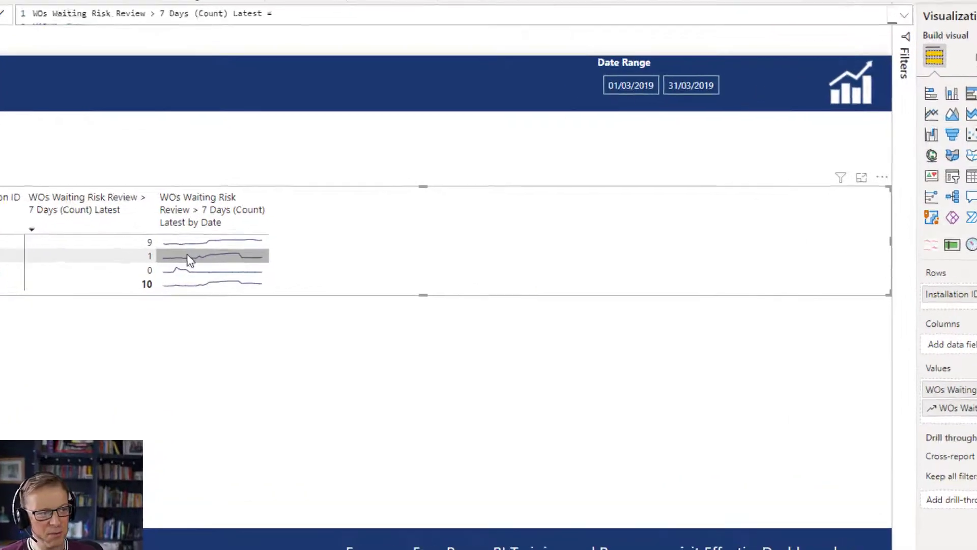
{"action": "mouse_move", "coordinate": [204, 237]}
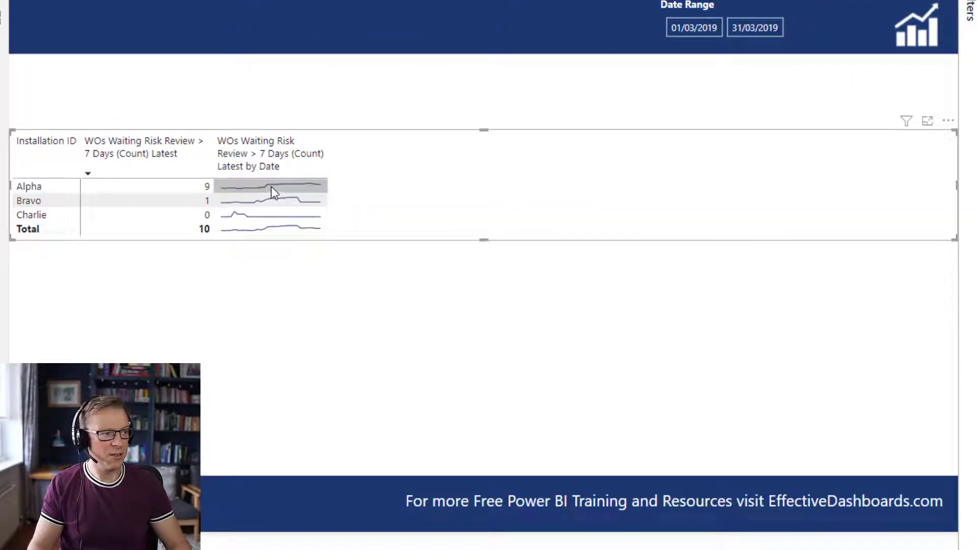
{"action": "mouse_move", "coordinate": [274, 185]}
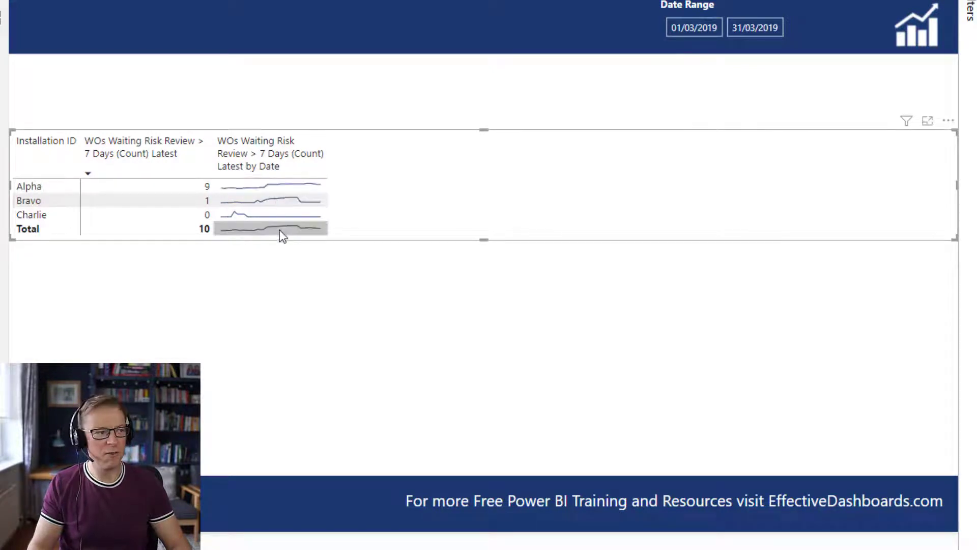
{"action": "mouse_move", "coordinate": [279, 232]}
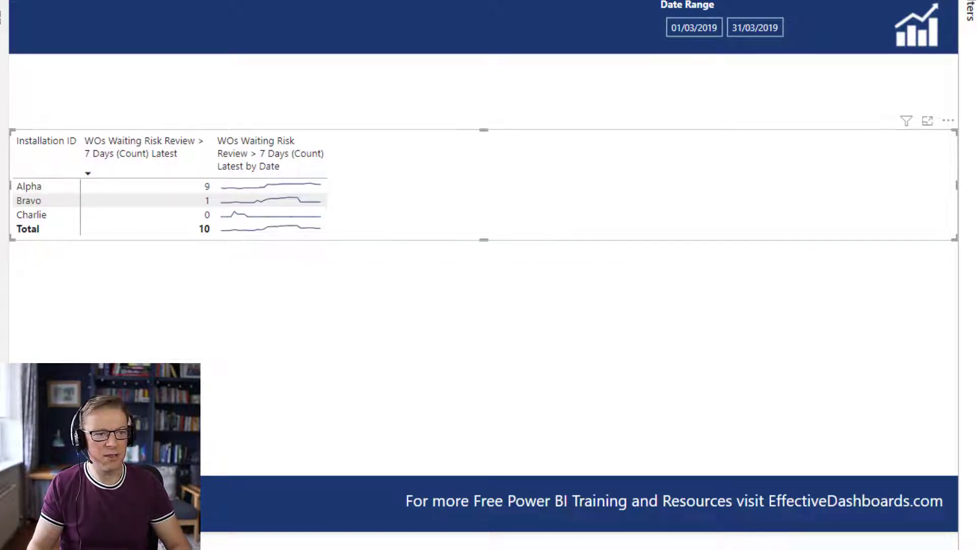
Open the matrix's visual formatting options at the Sparklines settings.
{"action": "left_click", "coordinate": [922, 5]}
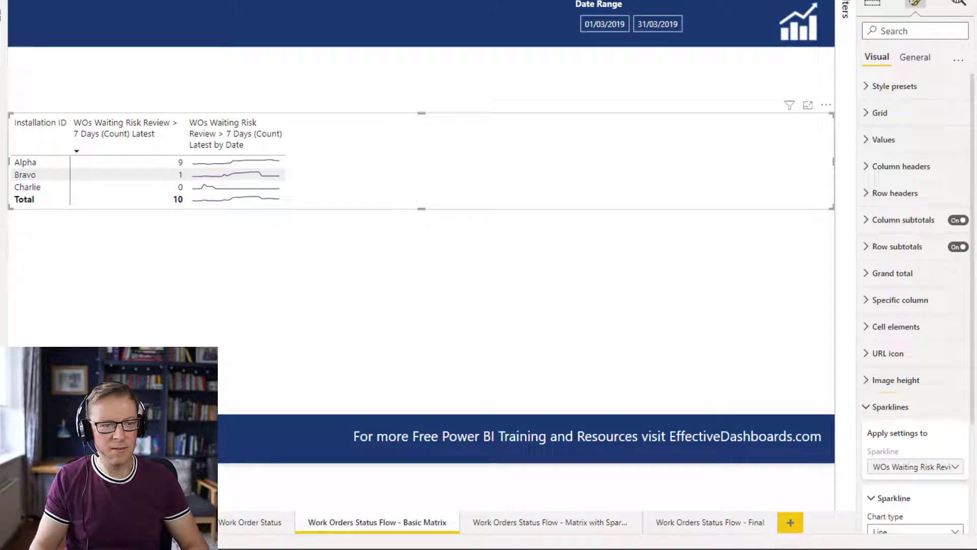
{"action": "left_click_drag", "start_coordinate": [972, 296], "coordinate": [976, 295]}
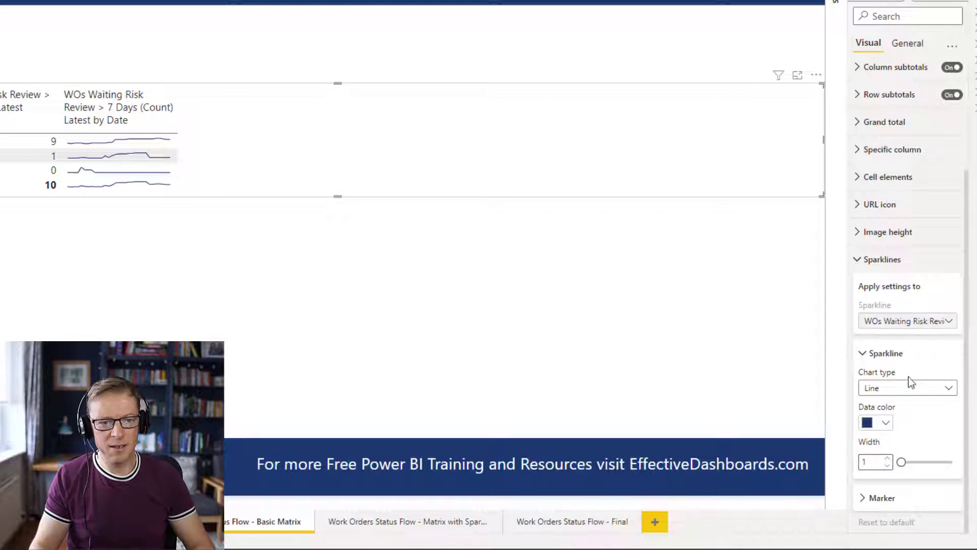
Try the Column chart type for the risk review sparkline, and set it back to Line.
{"action": "left_click", "coordinate": [884, 392]}
{"action": "left_click", "coordinate": [888, 423]}
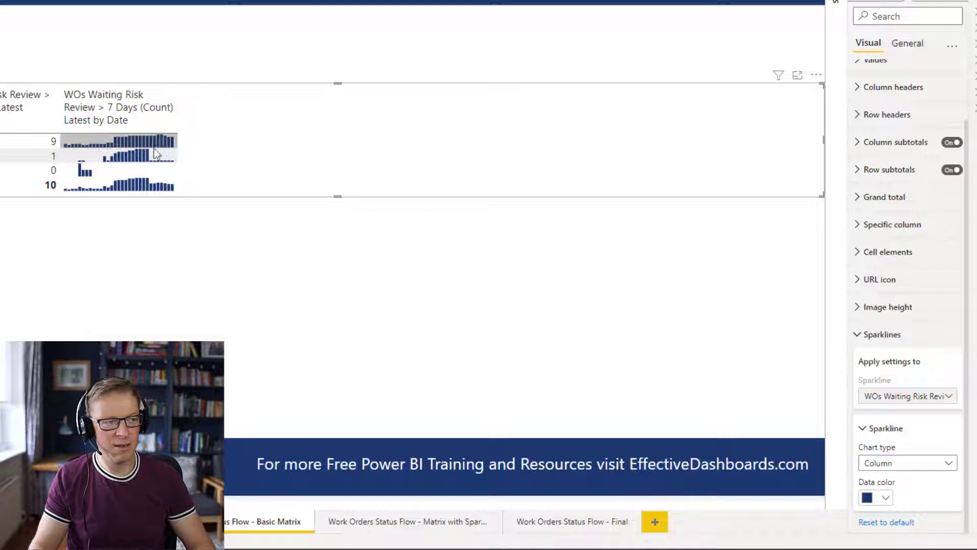
{"action": "left_click", "coordinate": [899, 464]}
{"action": "left_click", "coordinate": [903, 491]}
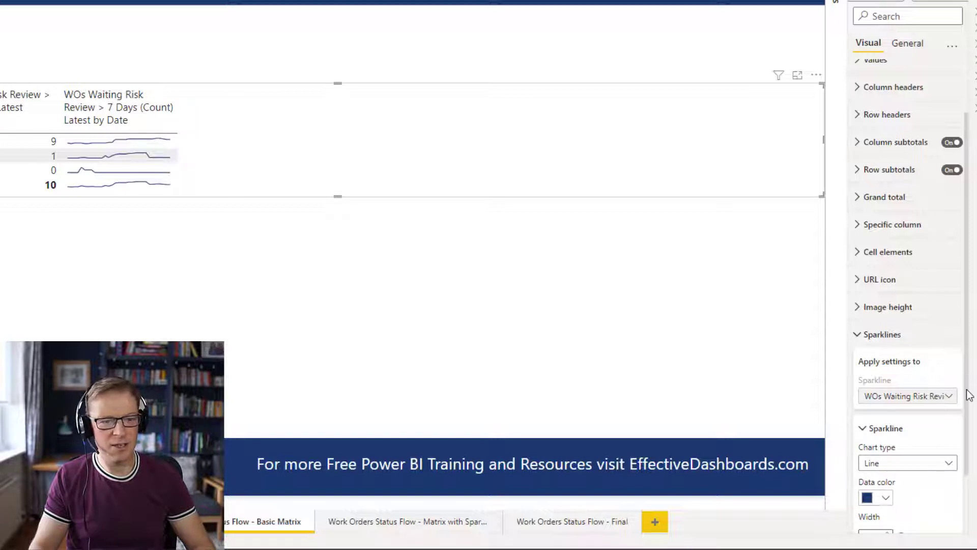
{"action": "scroll", "coordinate": [968, 395], "scroll_direction": "down", "scroll_amount": 3}
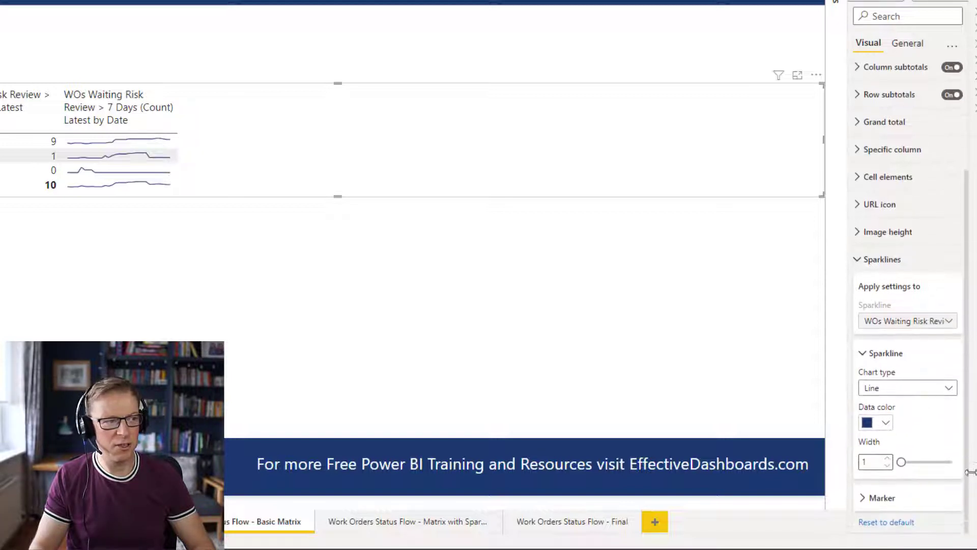
Try a line width of 4 for the risk review sparkline, and set it back to 1.
{"action": "left_click", "coordinate": [887, 457]}
{"action": "left_click", "coordinate": [888, 458]}
{"action": "left_click", "coordinate": [888, 458]}
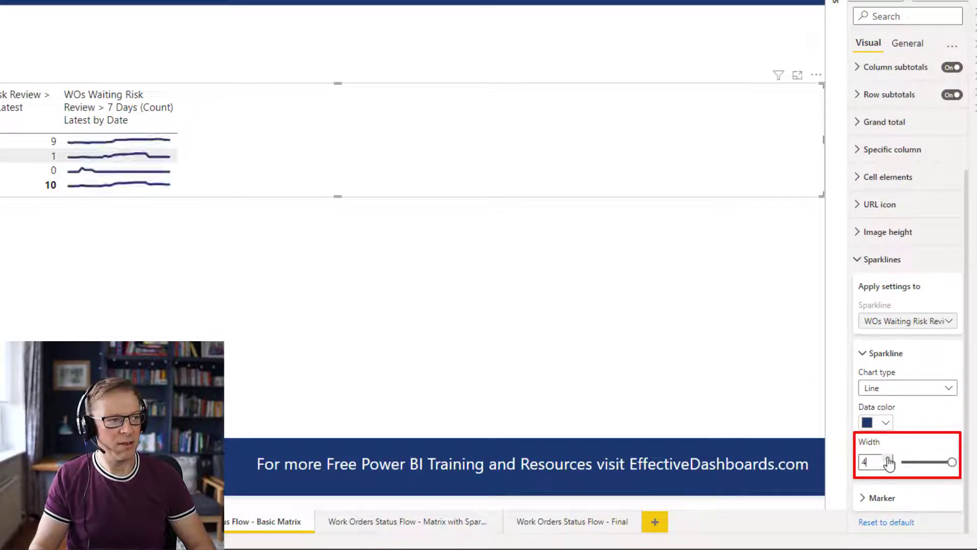
{"action": "left_click", "coordinate": [888, 465]}
{"action": "left_click", "coordinate": [887, 465]}
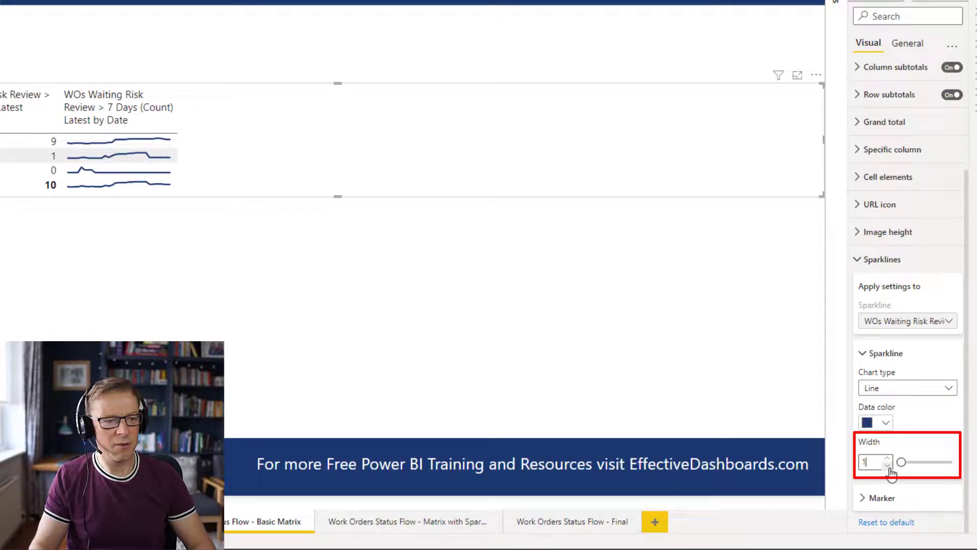
{"action": "left_click", "coordinate": [888, 465]}
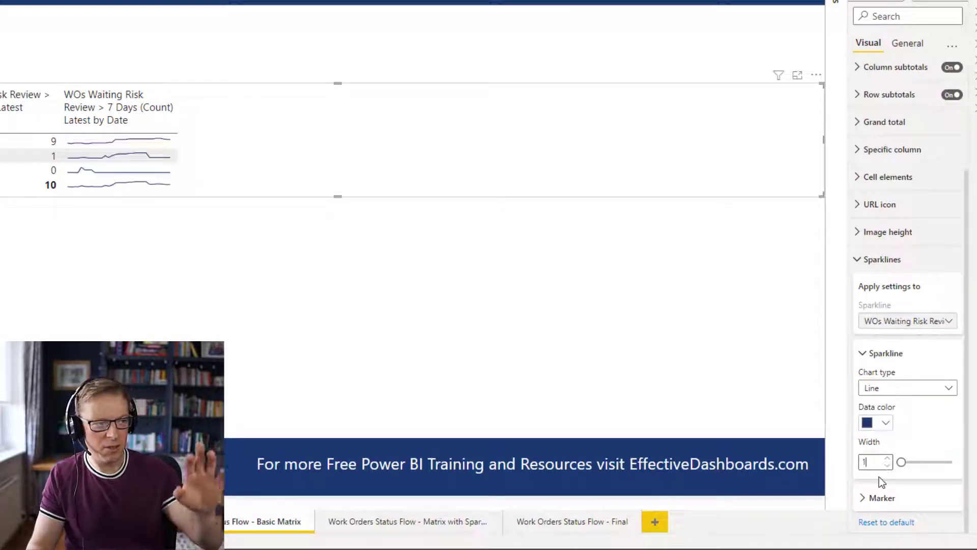
Try showing the Highest and Lowest markers on the risk review sparkline, and clear both.
{"action": "left_click", "coordinate": [868, 504]}
{"action": "left_click_drag", "start_coordinate": [969, 349], "coordinate": [973, 488]}
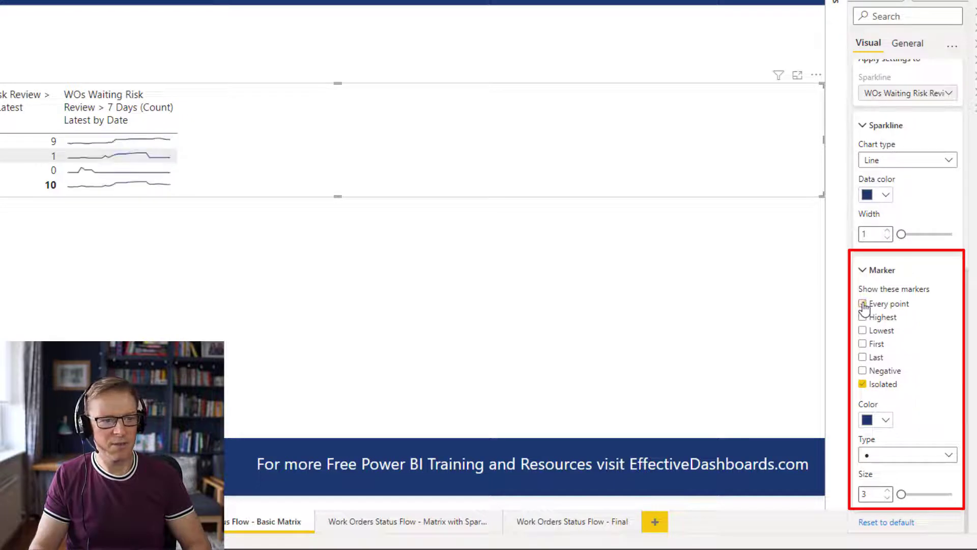
{"action": "left_click", "coordinate": [863, 318]}
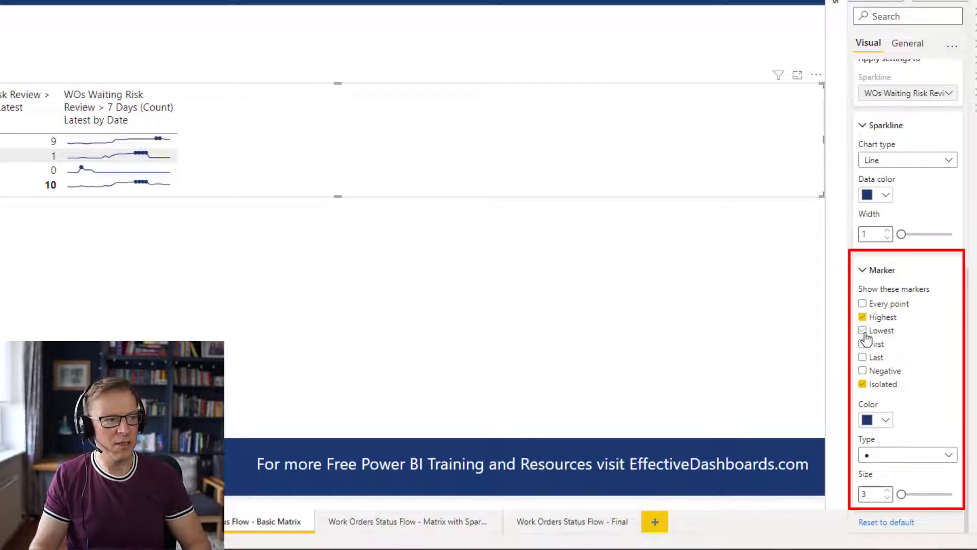
{"action": "left_click", "coordinate": [865, 332]}
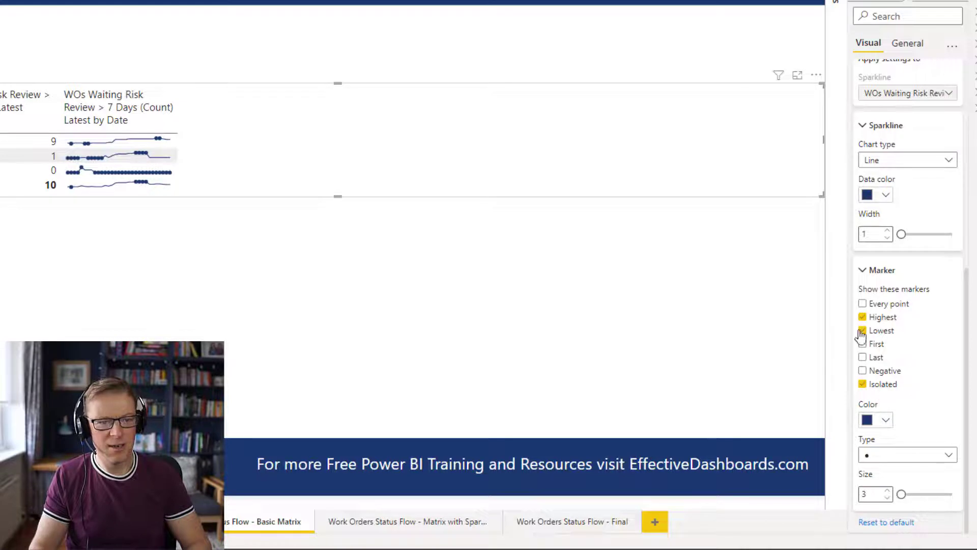
{"action": "left_click", "coordinate": [862, 330]}
{"action": "left_click", "coordinate": [862, 318]}
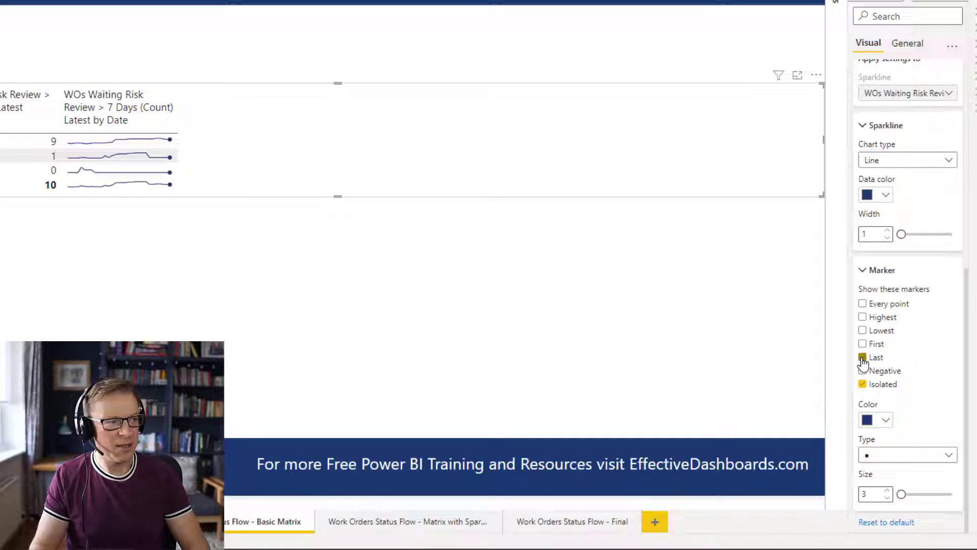
Try showing the First and Last markers on the sparkline, and clear both.
{"action": "left_click", "coordinate": [862, 343]}
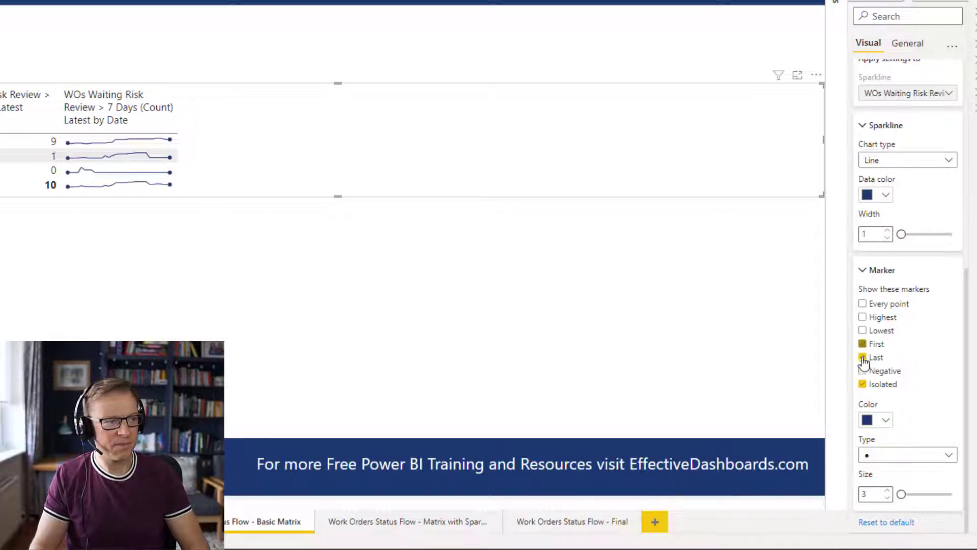
{"action": "left_click", "coordinate": [863, 357]}
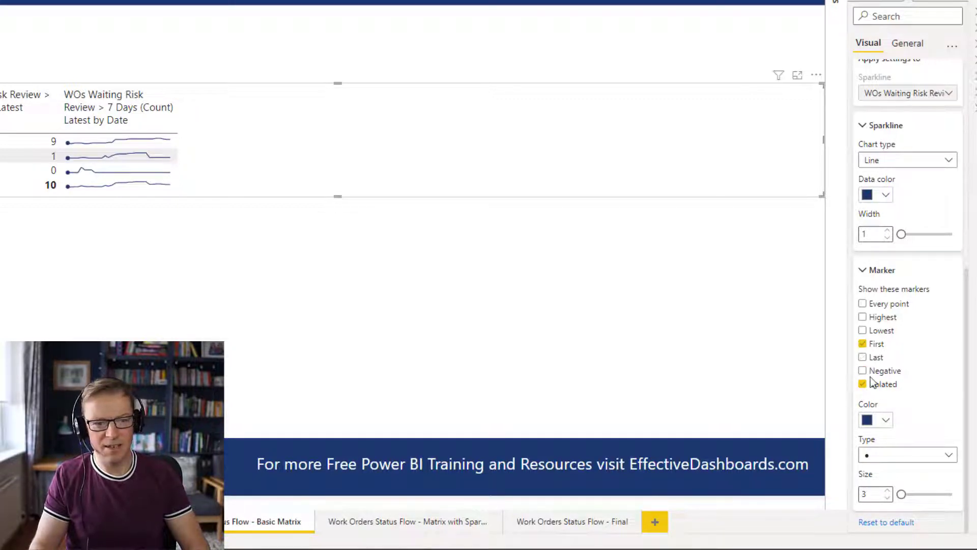
{"action": "left_click", "coordinate": [862, 344]}
Check the available marker types, try enlarging the First marker, and restore size 3 with the marker cleared.
{"action": "left_click", "coordinate": [878, 457]}
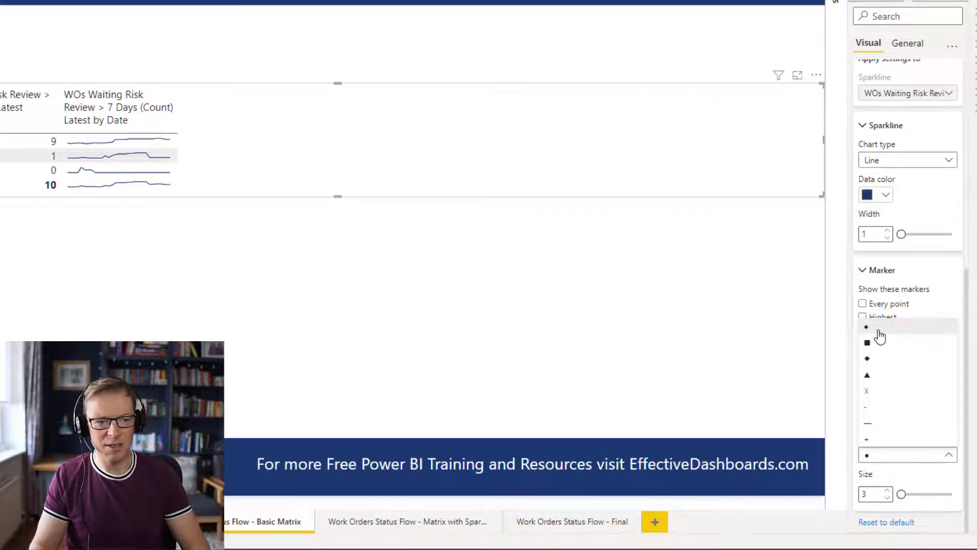
{"action": "left_click", "coordinate": [941, 474]}
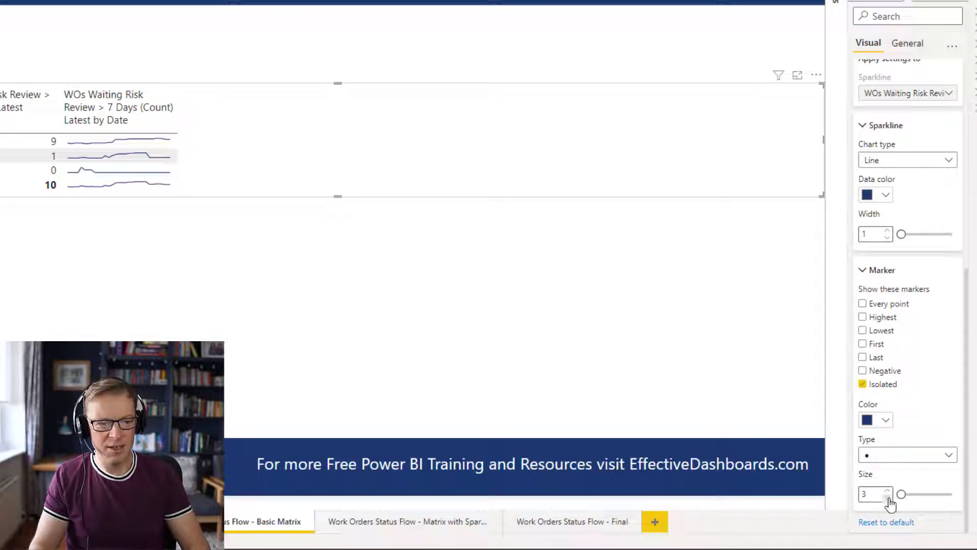
{"action": "left_click", "coordinate": [866, 344]}
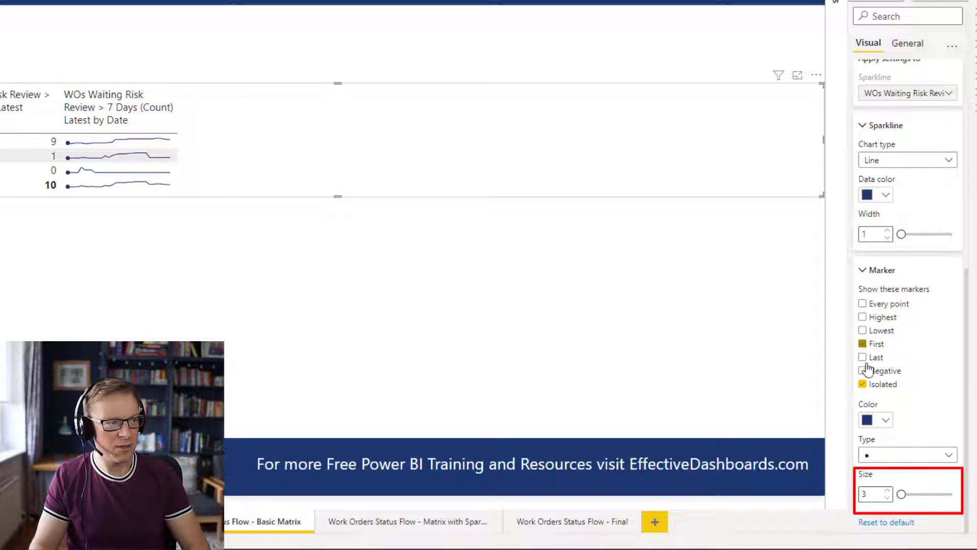
{"action": "left_click", "coordinate": [887, 492]}
{"action": "left_click", "coordinate": [887, 492]}
{"action": "left_click", "coordinate": [887, 497]}
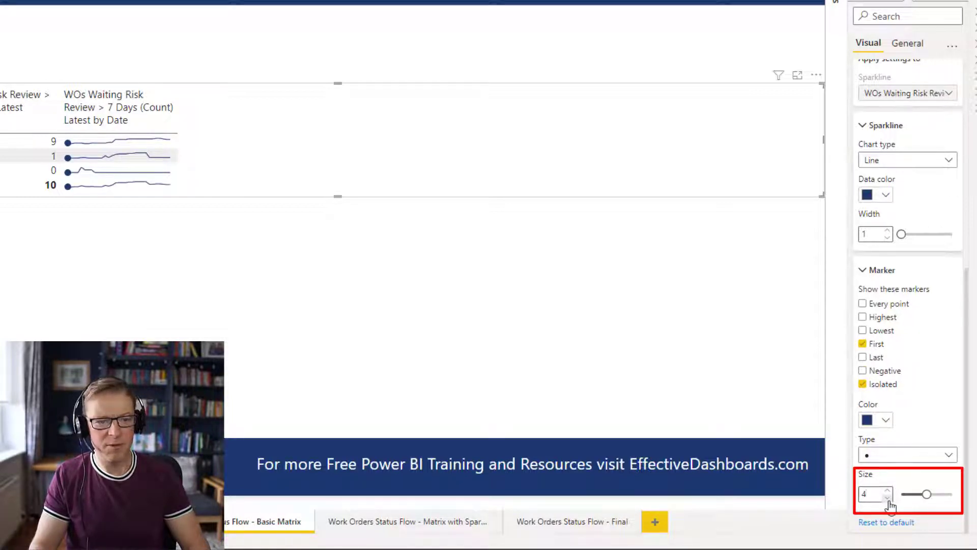
{"action": "left_click", "coordinate": [887, 497]}
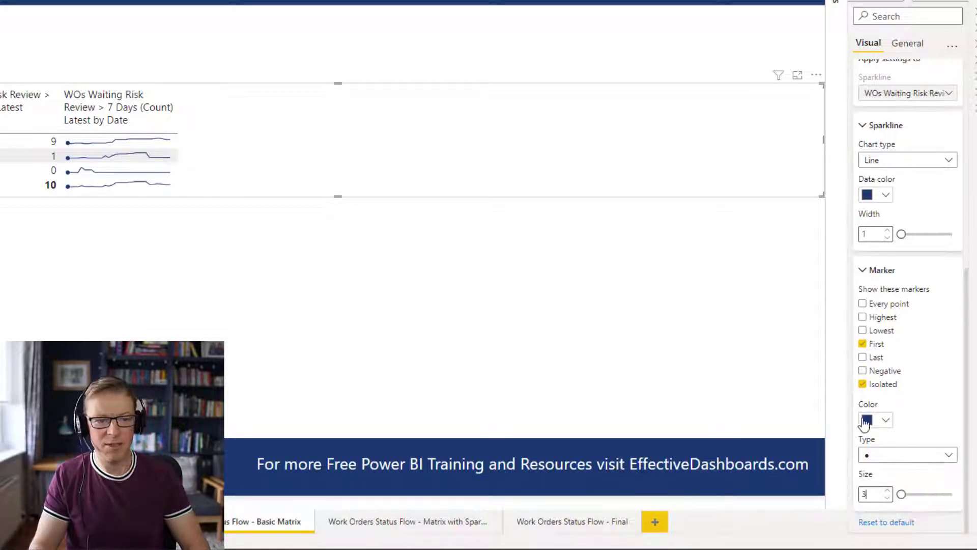
{"action": "left_click", "coordinate": [864, 345]}
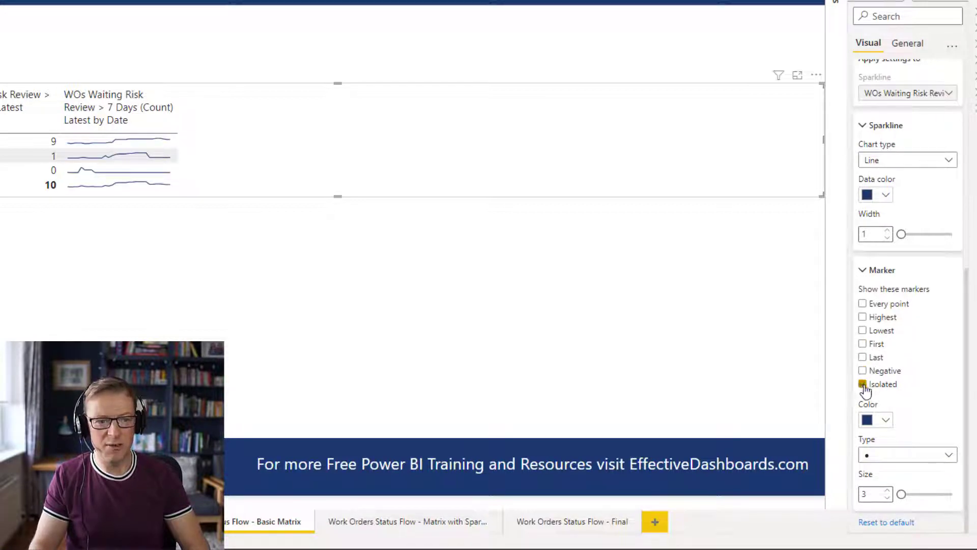
Turn off the sparkline's Isolated marker and look over the trend lines of the installations.
{"action": "left_click", "coordinate": [170, 154]}
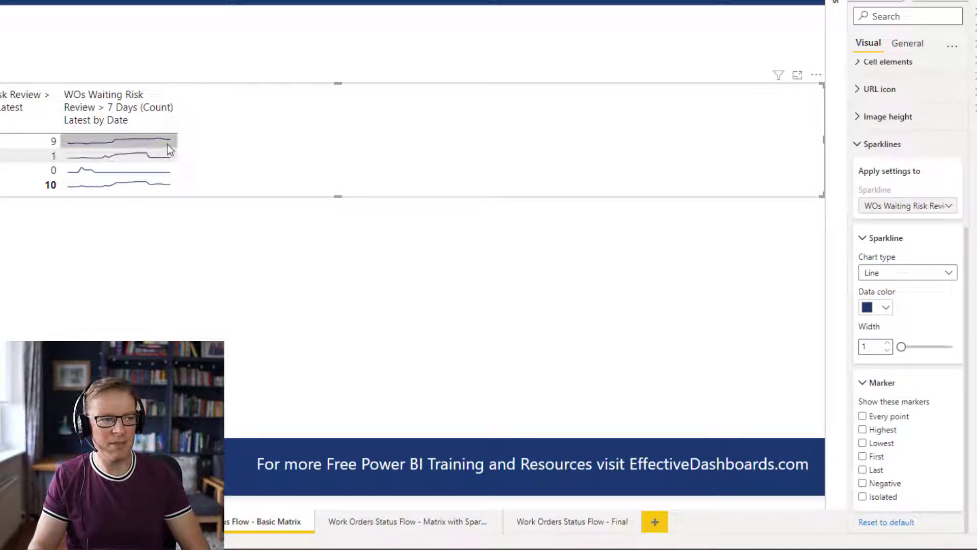
{"action": "mouse_move", "coordinate": [161, 171]}
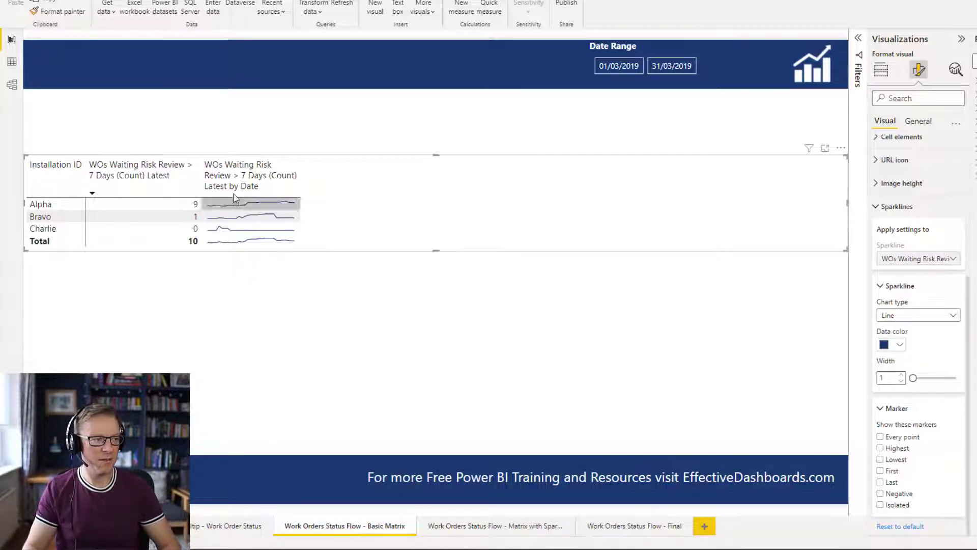
{"action": "left_click", "coordinate": [636, 526]}
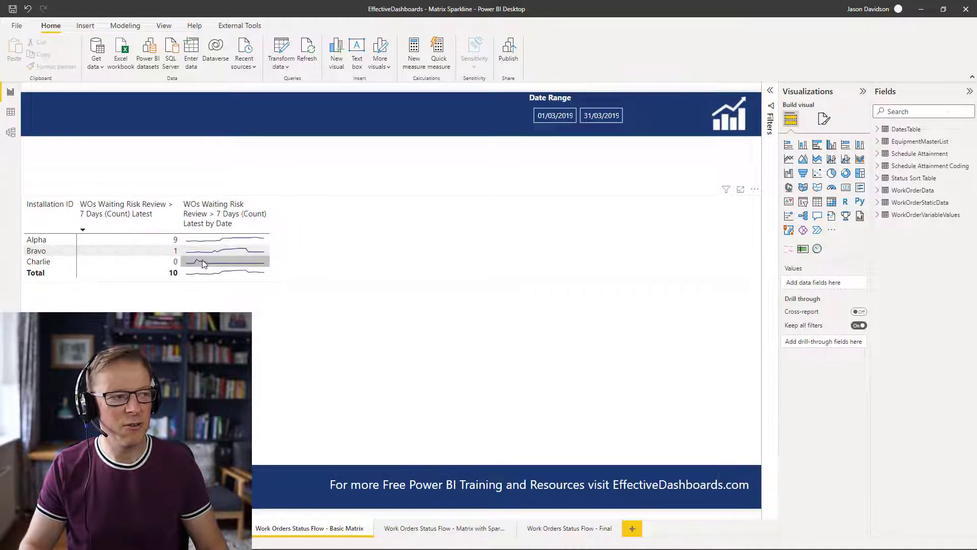
{"action": "mouse_move", "coordinate": [212, 256]}
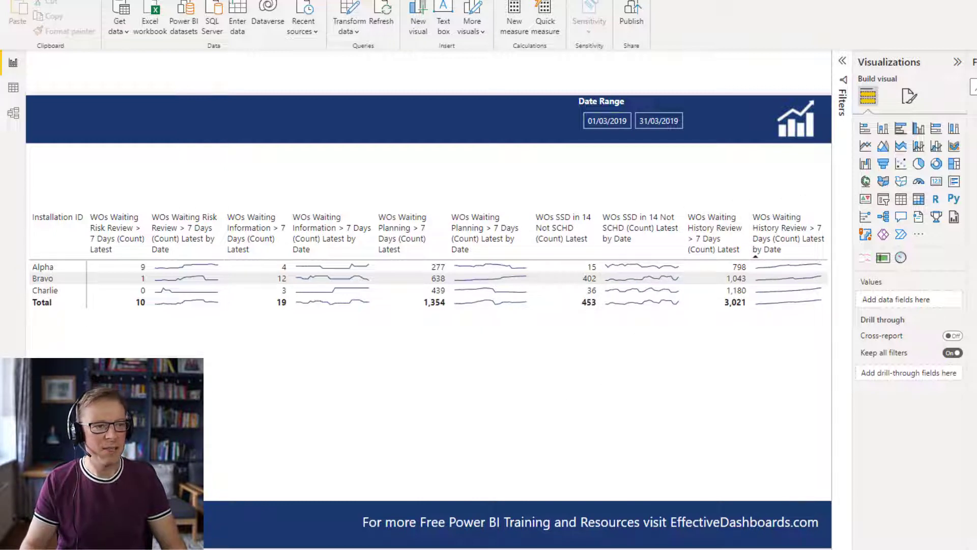
Apply the Minimal style preset to the matrix of work order counts and sparklines.
{"action": "left_click", "coordinate": [763, 325]}
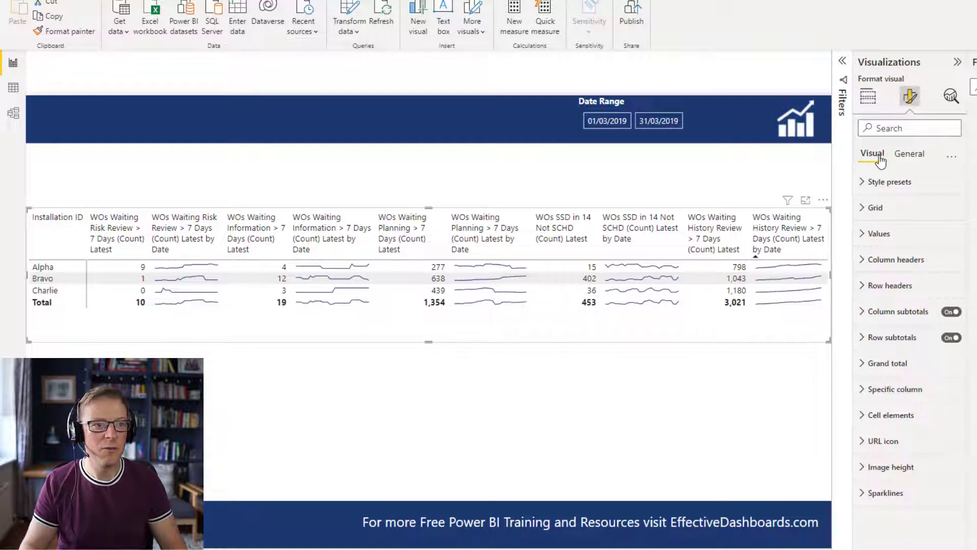
{"action": "left_click", "coordinate": [867, 187]}
{"action": "left_click", "coordinate": [882, 210]}
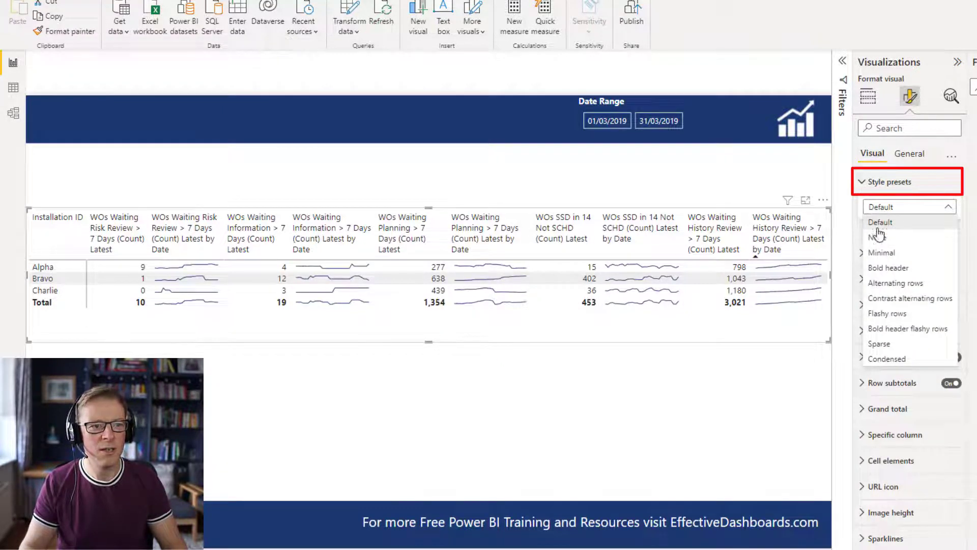
{"action": "left_click", "coordinate": [874, 253]}
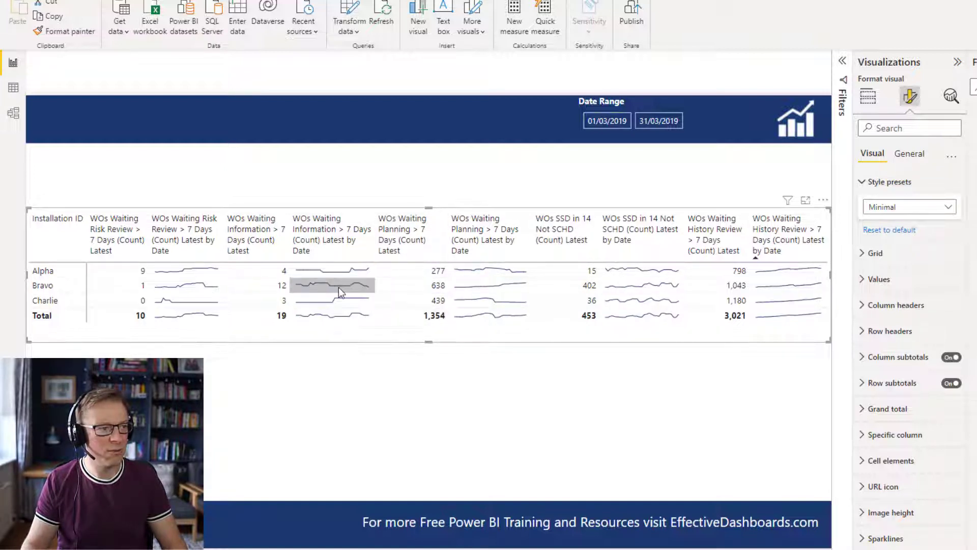
{"action": "mouse_move", "coordinate": [342, 287]}
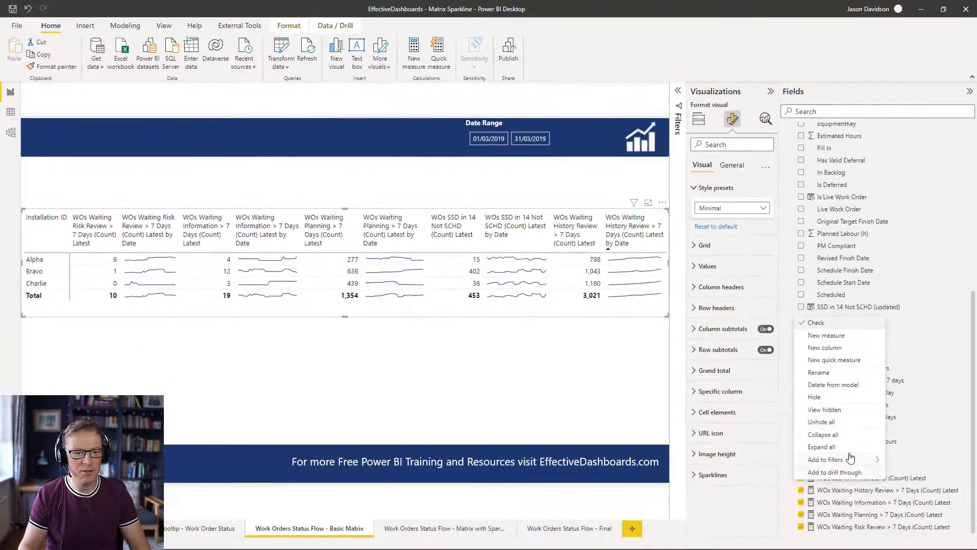
Show the hidden fields so the (Count) First measures are listed beside the Latest ones.
{"action": "left_click", "coordinate": [828, 410]}
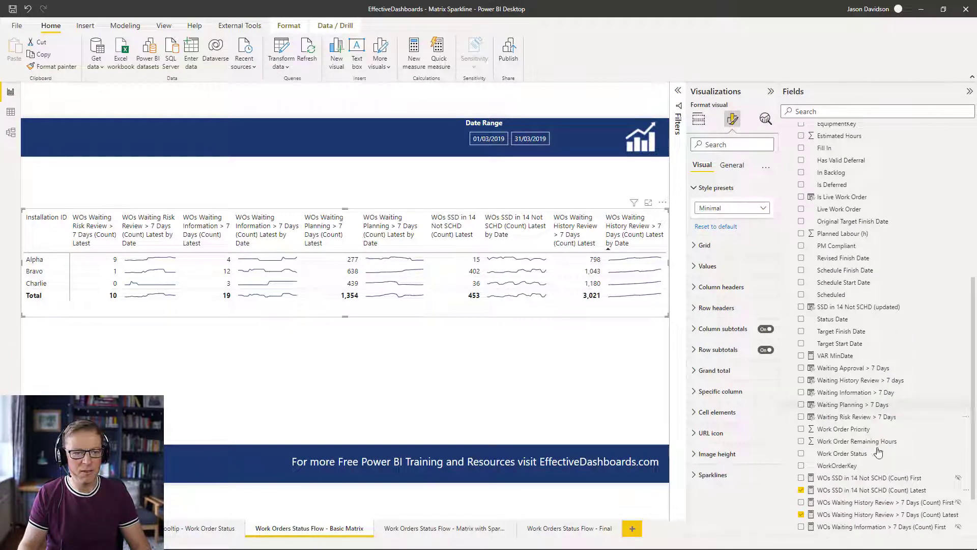
{"action": "scroll", "coordinate": [962, 458], "scroll_direction": "down", "scroll_amount": 2}
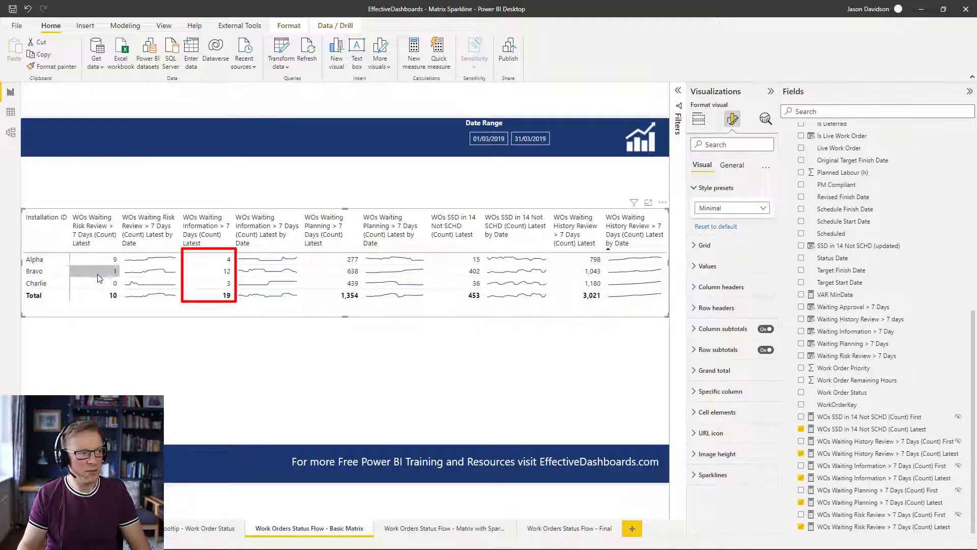
{"action": "mouse_move", "coordinate": [148, 266]}
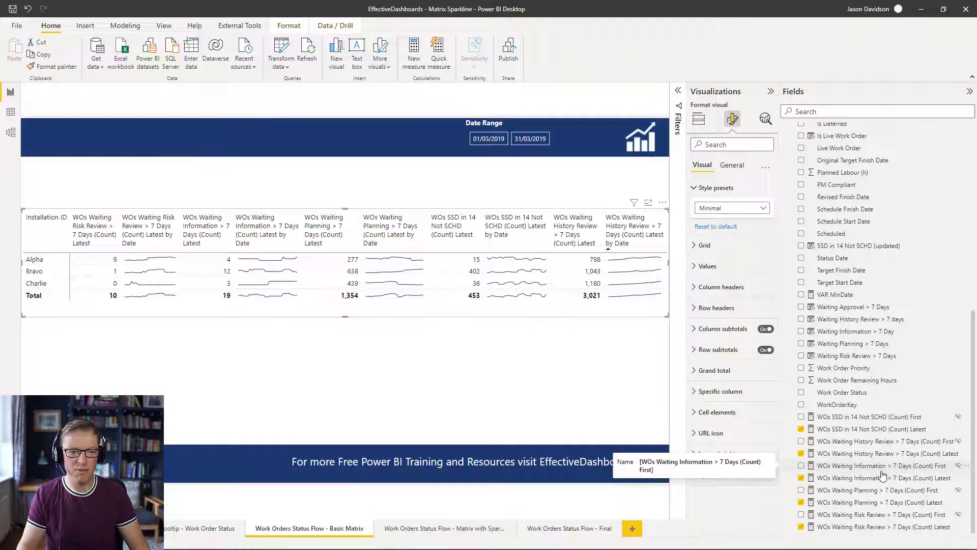
Expand the formula of the WOs Waiting Risk Review > 7 Days (Count) First measure, read its MinDate logic, and collapse it.
{"action": "left_click", "coordinate": [866, 518]}
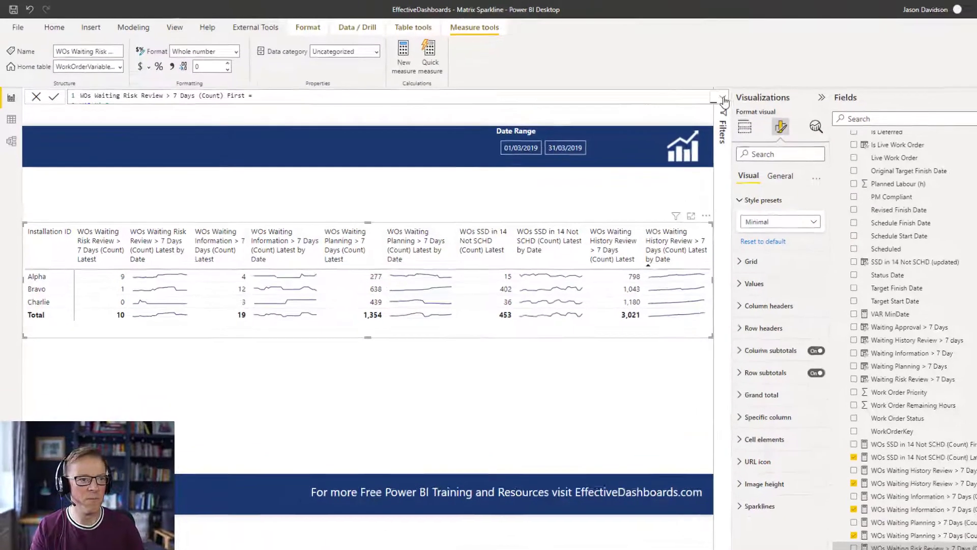
{"action": "left_click", "coordinate": [677, 91]}
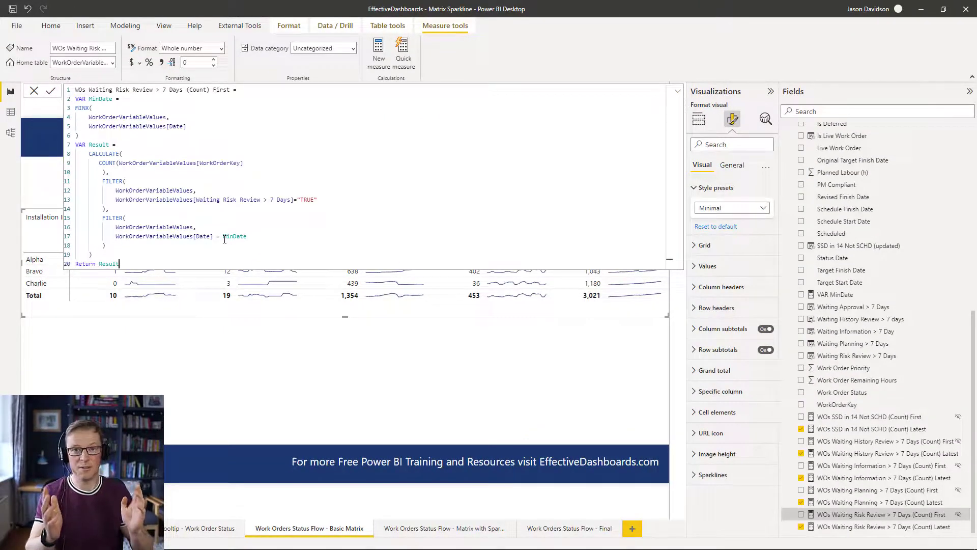
{"action": "left_click", "coordinate": [678, 94]}
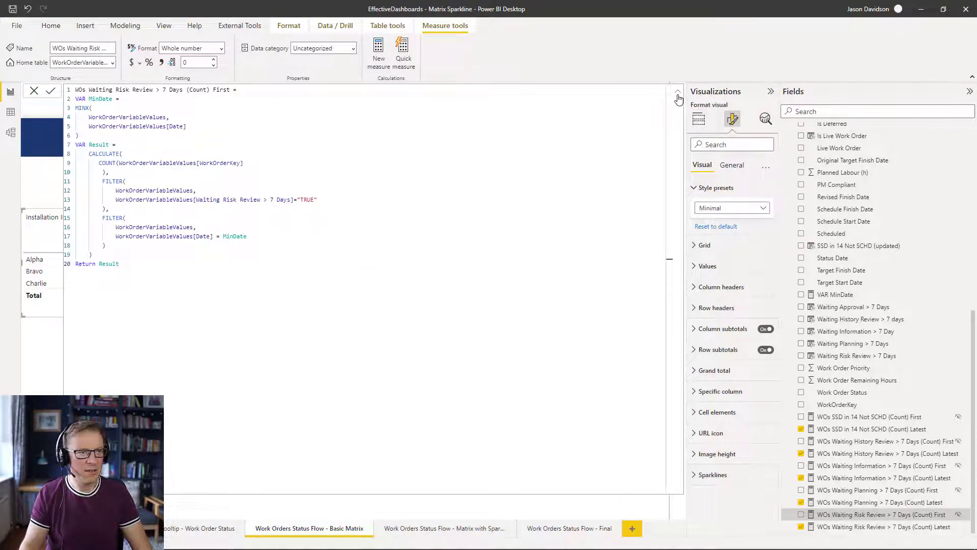
{"action": "left_click", "coordinate": [773, 536]}
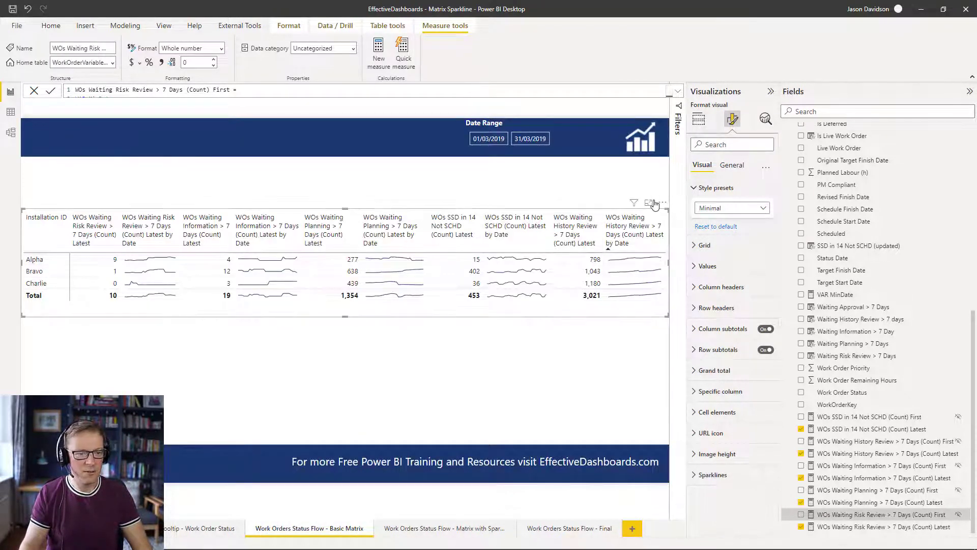
Add WOs Waiting Risk Review > 7 Days (Count) First as the first matrix value, with the risk review sparkline between First and Latest.
{"action": "left_click", "coordinate": [700, 121]}
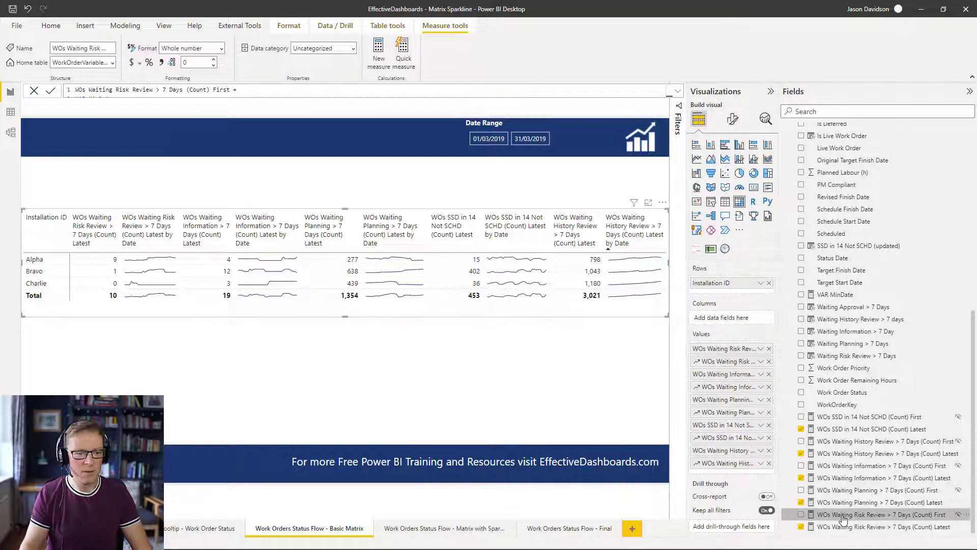
{"action": "left_click_drag", "start_coordinate": [842, 518], "coordinate": [734, 348]}
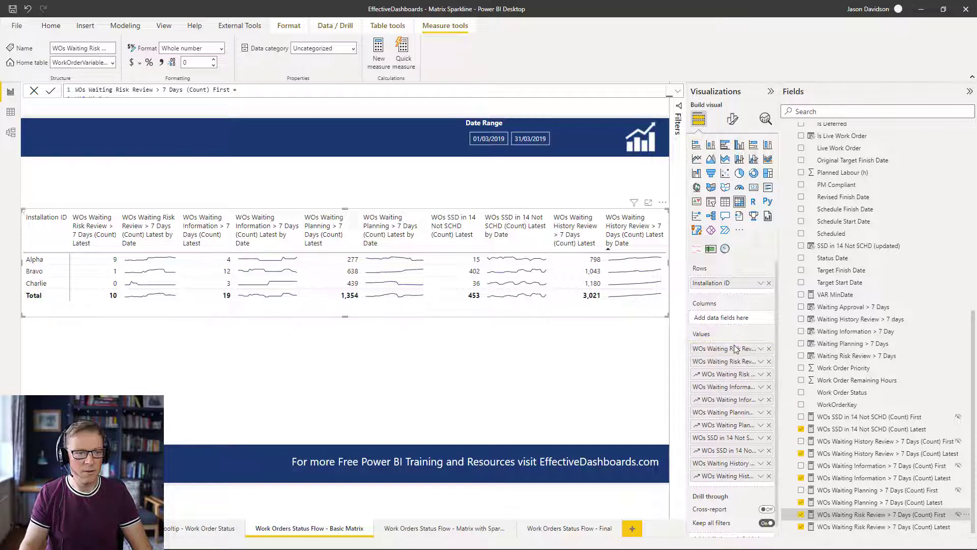
{"action": "left_click_drag", "start_coordinate": [723, 382], "coordinate": [723, 369]}
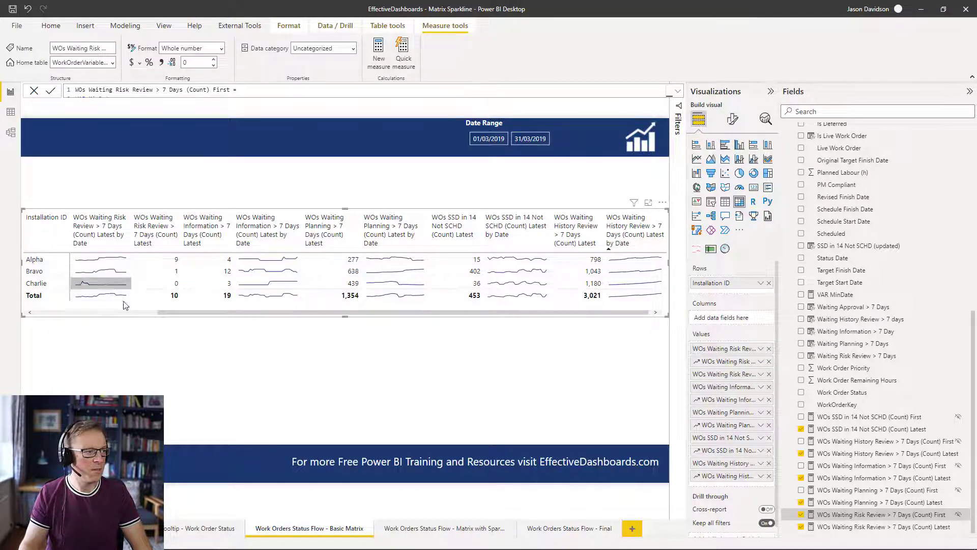
Narrow the matrix's WOs Waiting Risk Review > 7 Days (Count) First column so its header wraps.
{"action": "left_click_drag", "start_coordinate": [189, 315], "coordinate": [30, 320]}
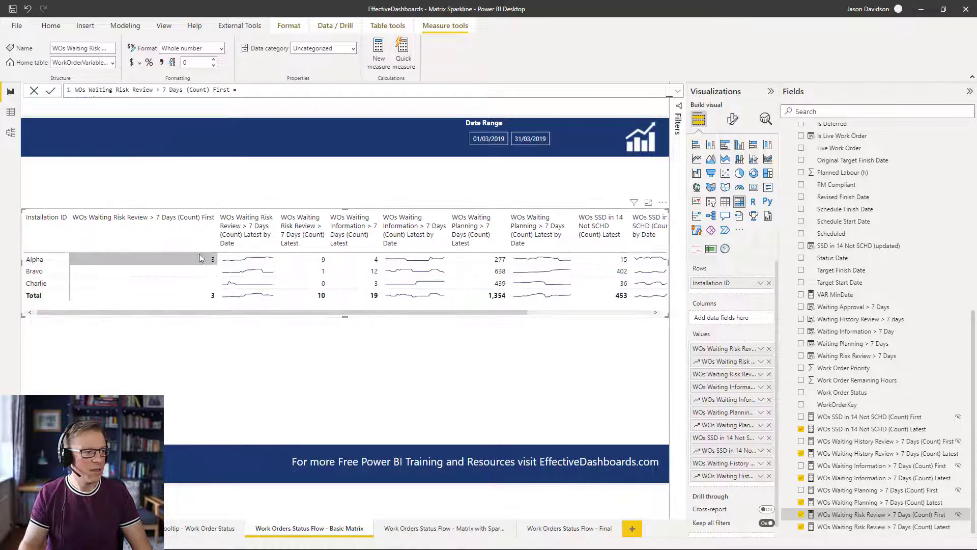
{"action": "left_click_drag", "start_coordinate": [219, 237], "coordinate": [122, 240]}
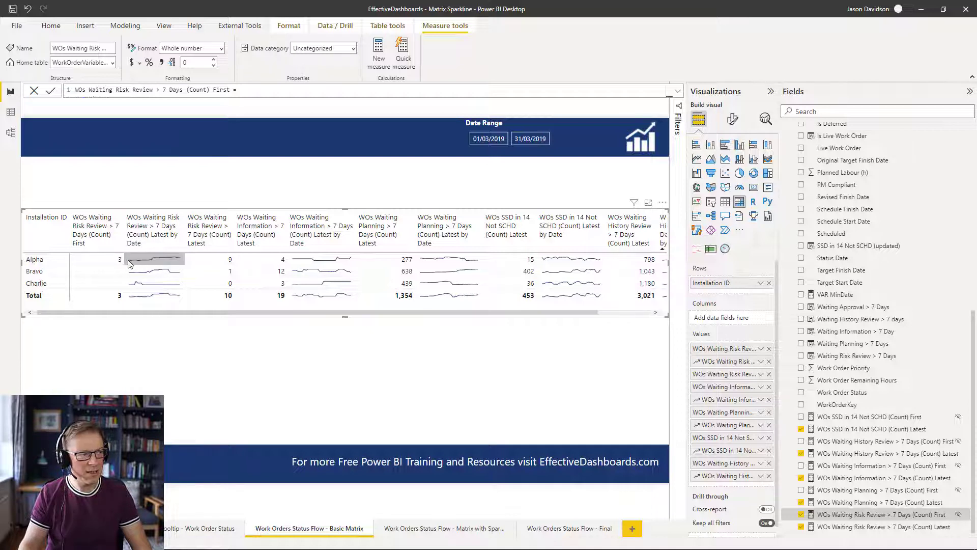
Show the First and Last markers on the WOs Waiting Risk Review > 7 Days (Count) Latest by Date sparkline.
{"action": "mouse_move", "coordinate": [143, 263]}
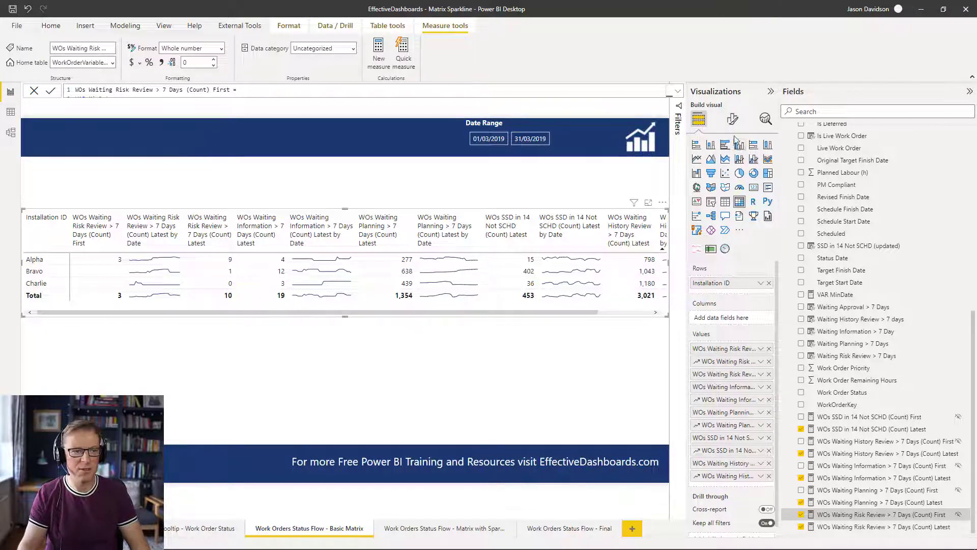
{"action": "left_click", "coordinate": [732, 119]}
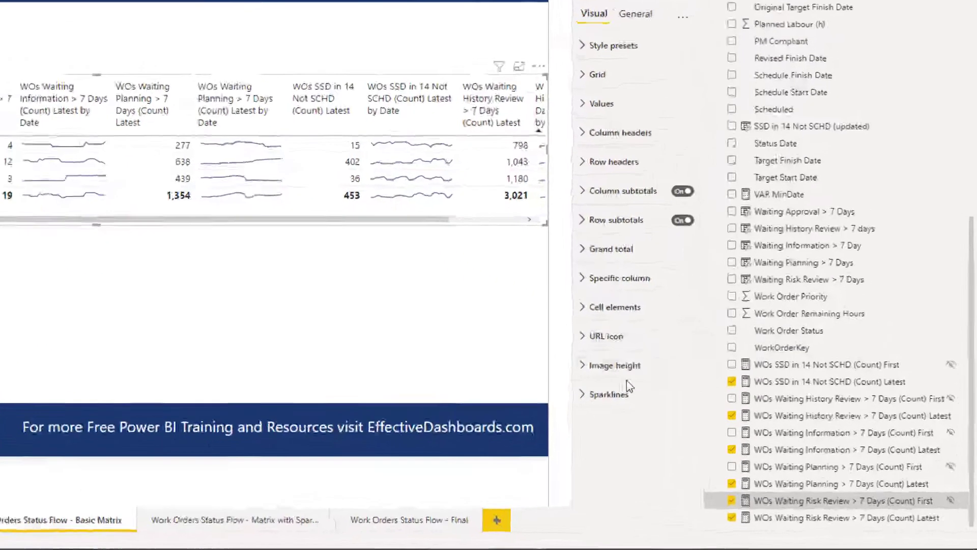
{"action": "left_click", "coordinate": [725, 440]}
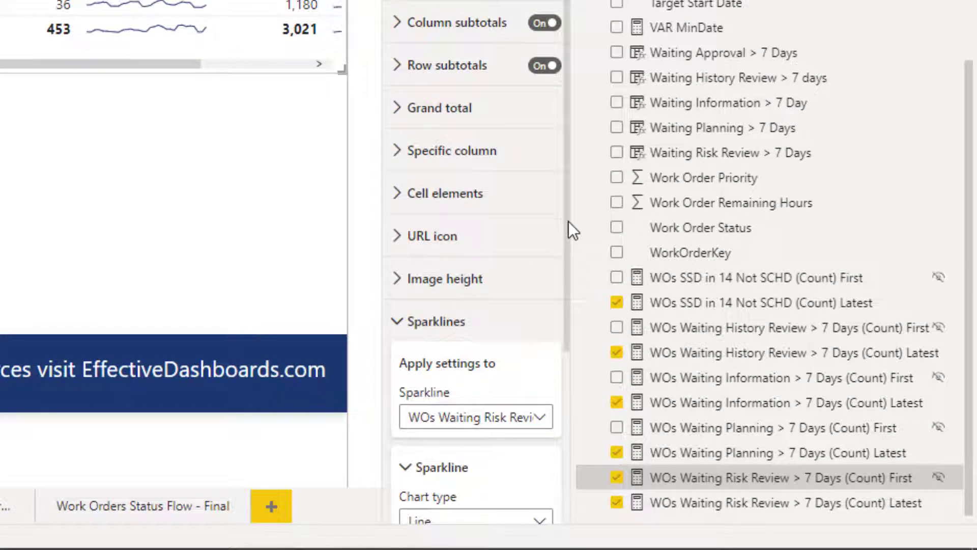
{"action": "scroll", "coordinate": [569, 221], "scroll_direction": "down", "scroll_amount": 5}
{"action": "left_click", "coordinate": [519, 193]}
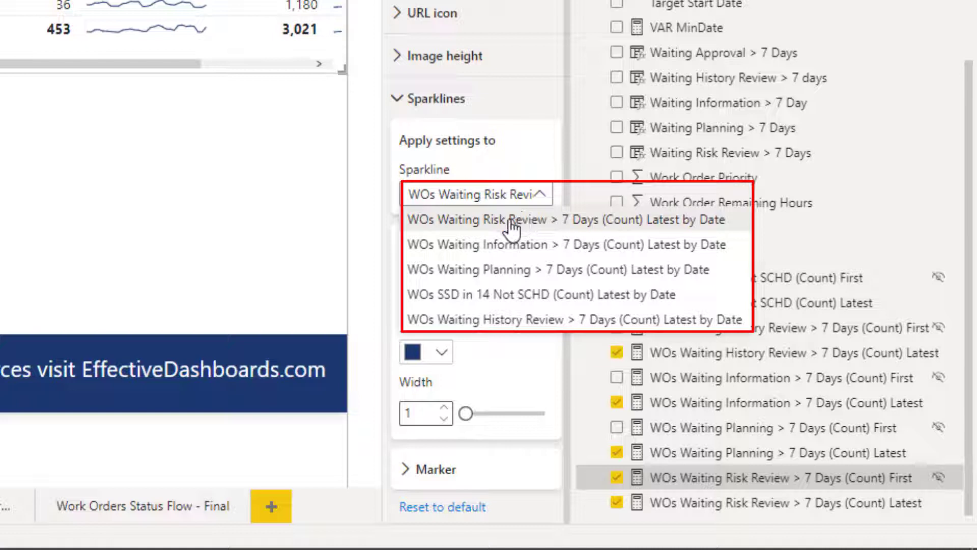
{"action": "left_click", "coordinate": [473, 226]}
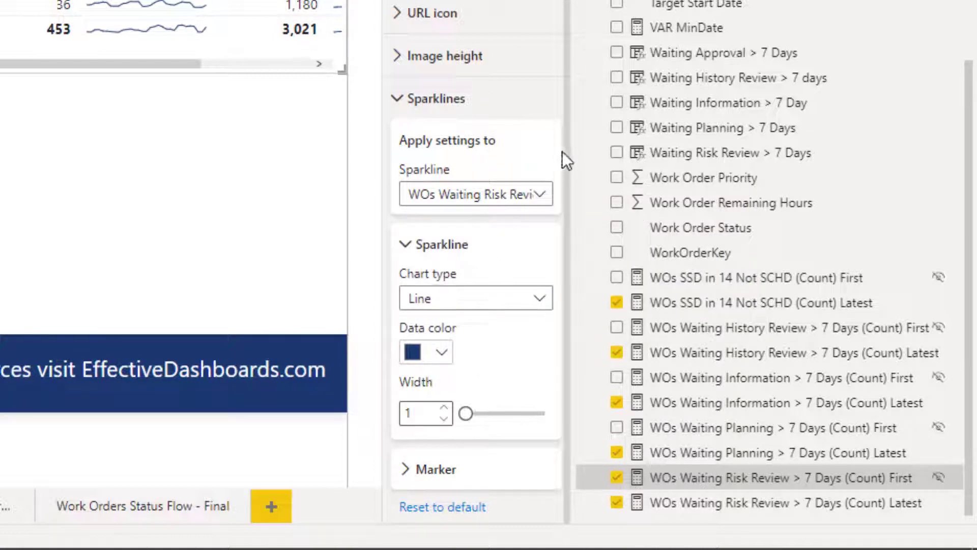
{"action": "left_click", "coordinate": [408, 468]}
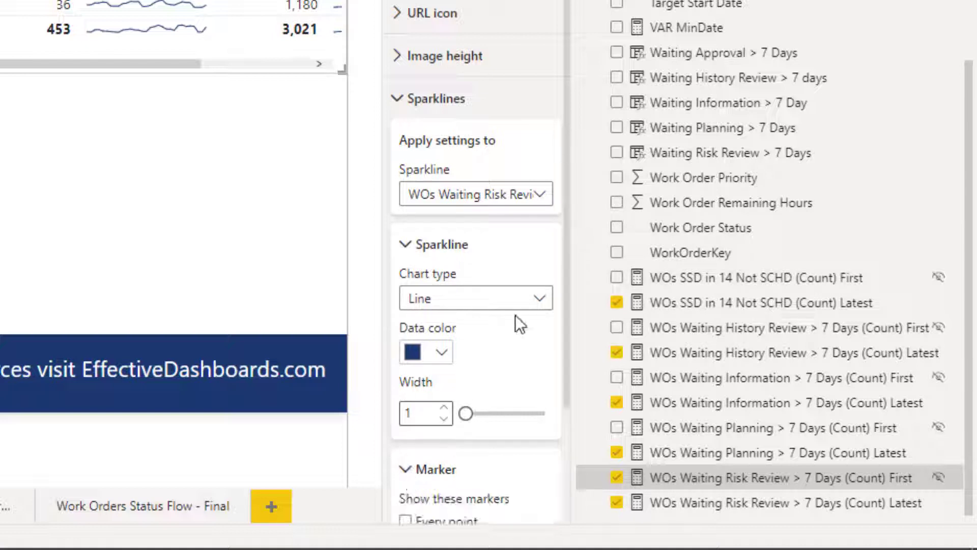
{"action": "scroll", "coordinate": [566, 221], "scroll_direction": "down", "scroll_amount": 4}
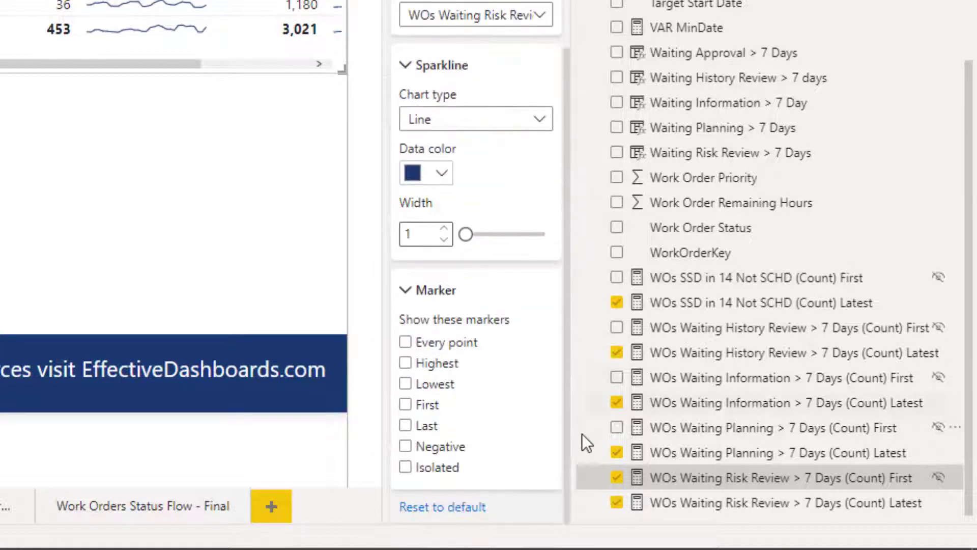
{"action": "left_click", "coordinate": [406, 406]}
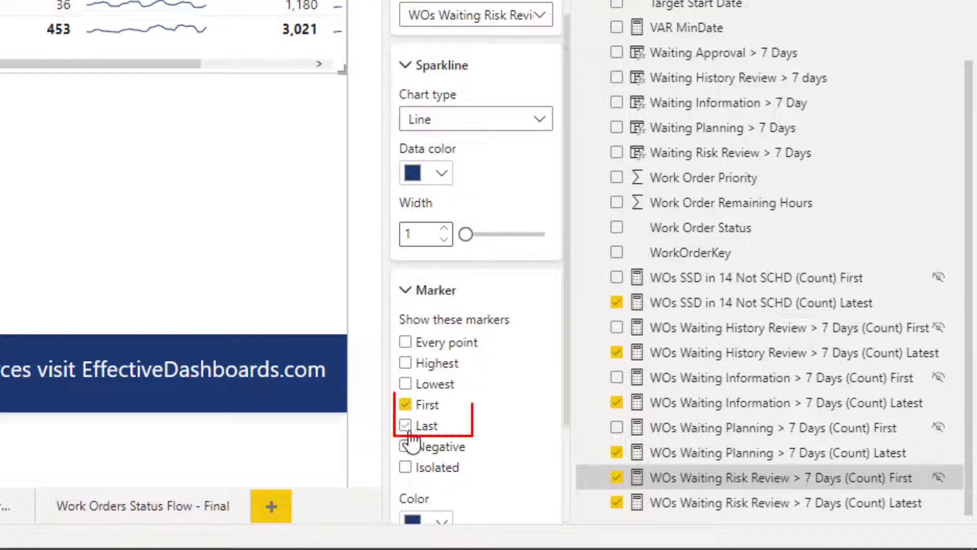
{"action": "left_click", "coordinate": [407, 427]}
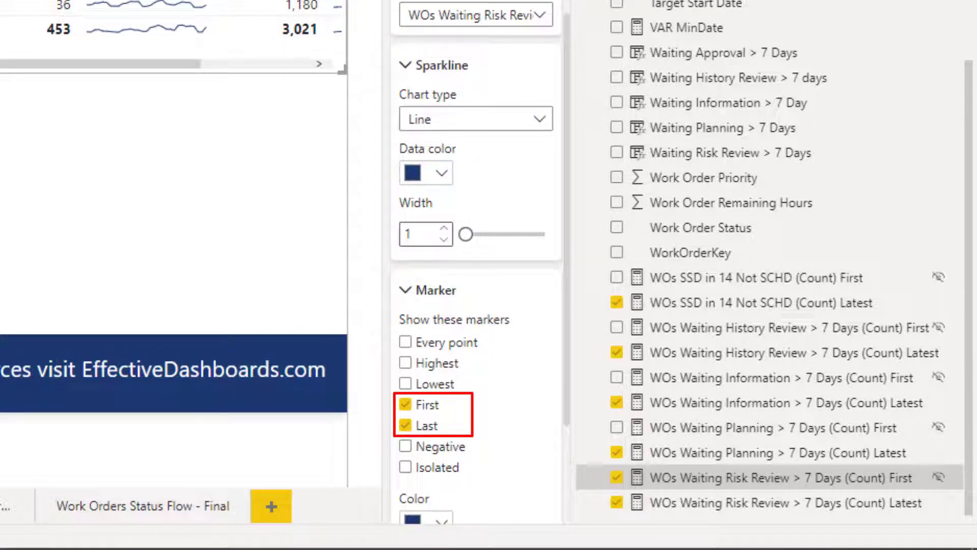
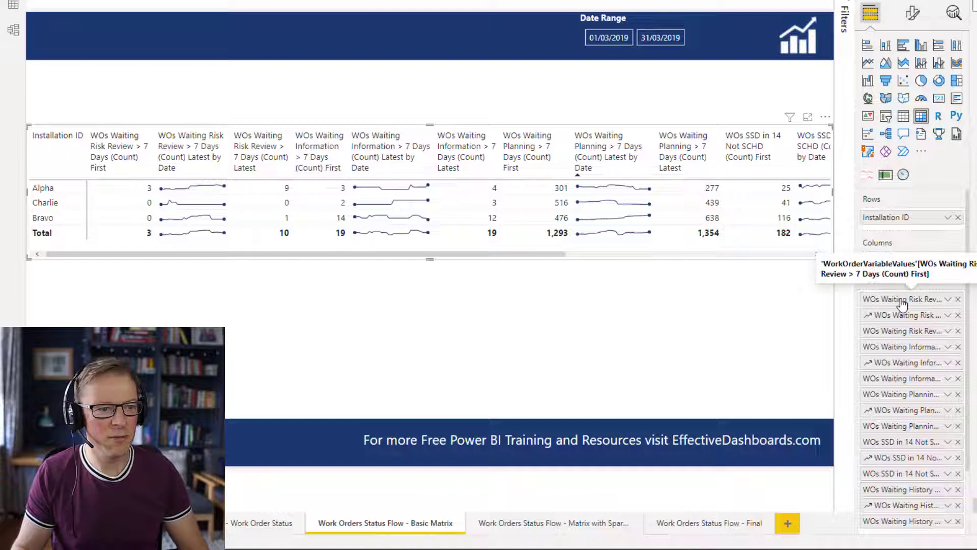
Rename the WOs Waiting Risk Review > 7 Days (Count) First value in the matrix as "-".
{"action": "double_click", "coordinate": [900, 300]}
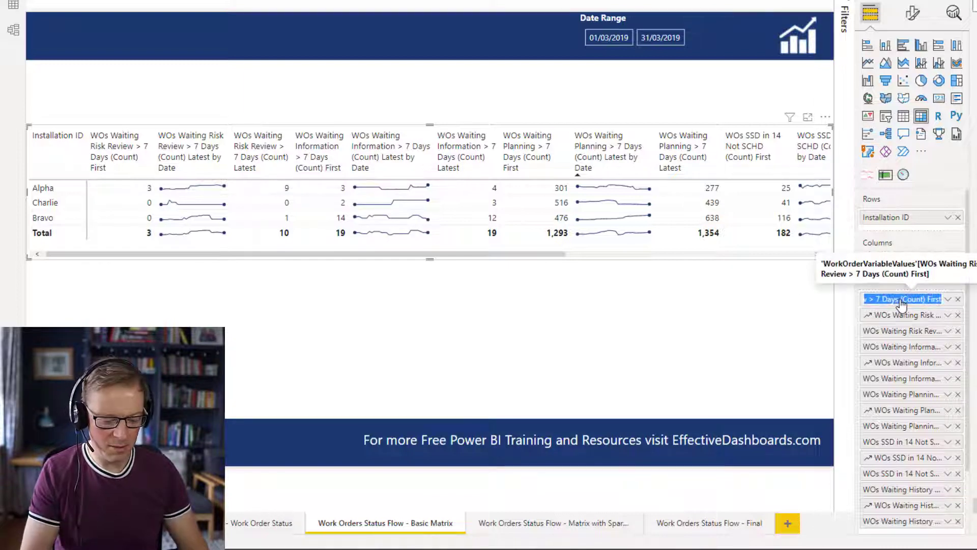
{"action": "key", "text": "BackSpace"}
{"action": "type", "text": "-"}
{"action": "key", "text": "Return"}
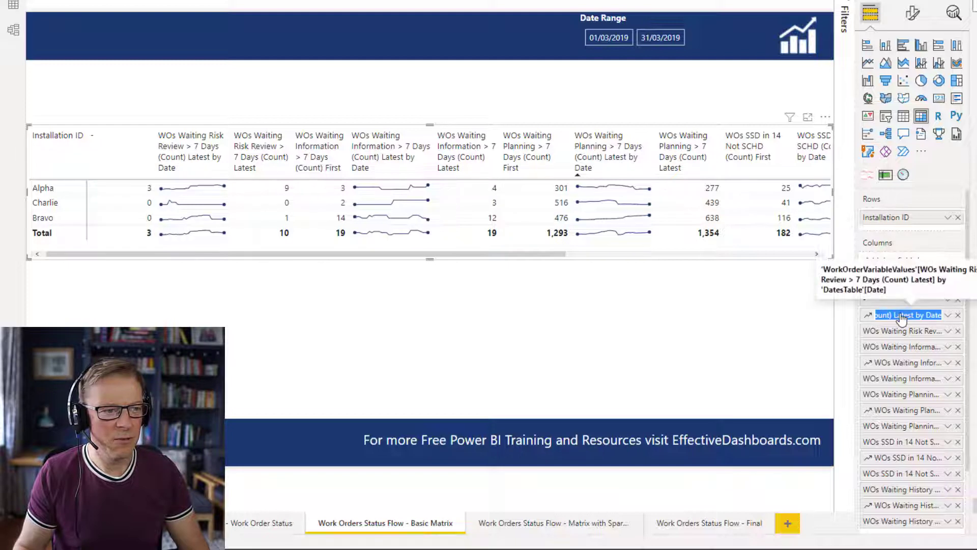
Shorten the risk review sparkline's name in the matrix values to "Waiting Risk Review".
{"action": "double_click", "coordinate": [901, 316]}
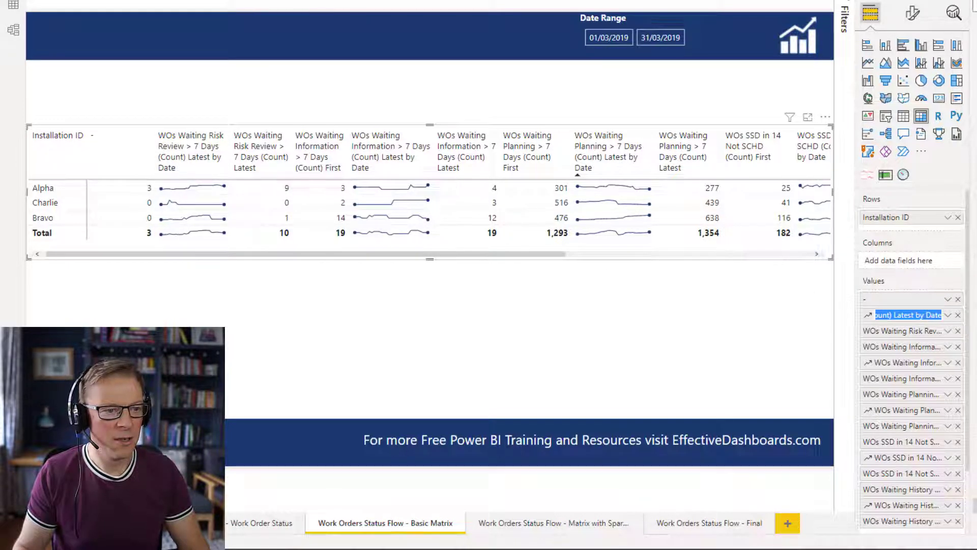
{"action": "type", "text": "-"}
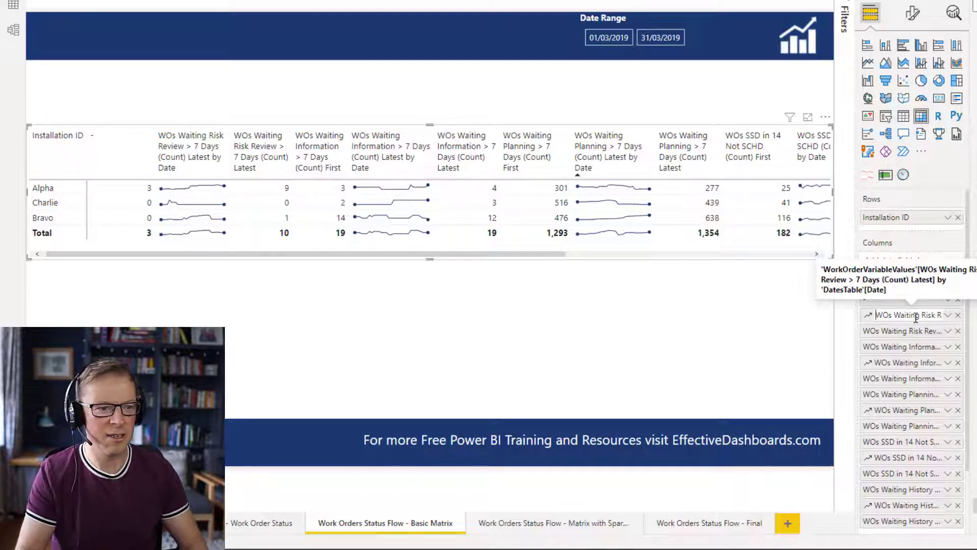
{"action": "key", "text": "Delete"}
{"action": "key", "text": "Delete"}
{"action": "key", "text": "Delete"}
{"action": "key", "text": "Delete"}
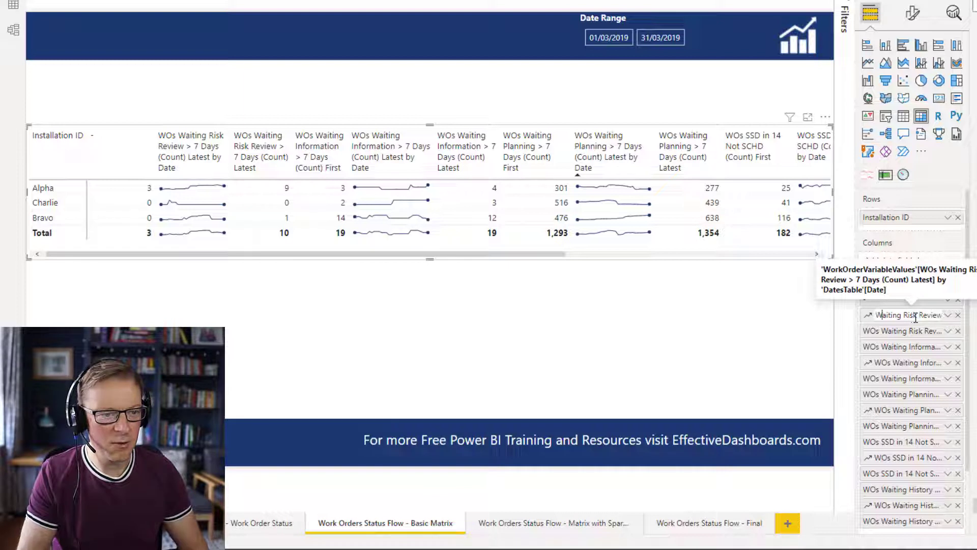
{"action": "key", "text": "ctrl+Right"}
{"action": "key", "text": "ctrl+Right"}
{"action": "key", "text": "ctrl+Right"}
{"action": "key", "text": "ctrl+Right"}
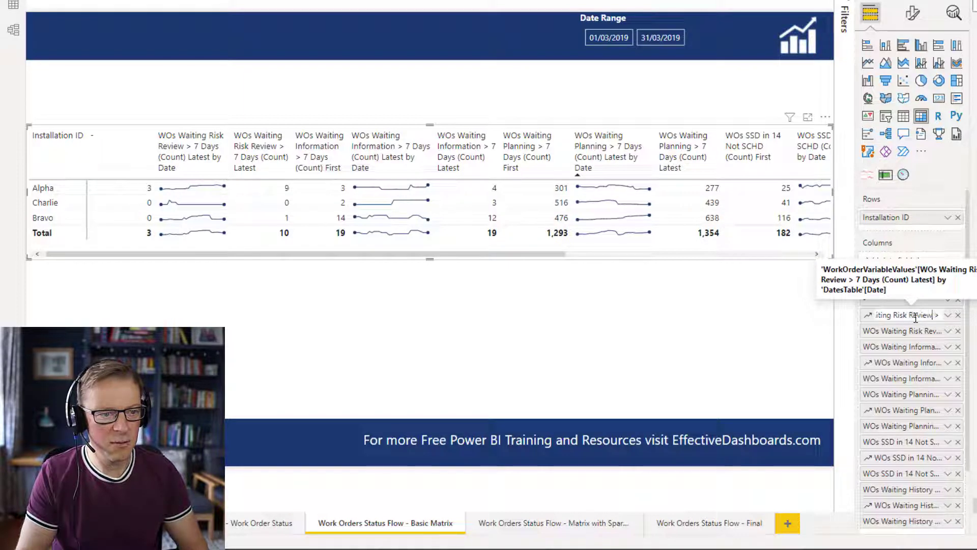
{"action": "key", "text": "shift+End"}
{"action": "key", "text": "Delete"}
{"action": "key", "text": "Return"}
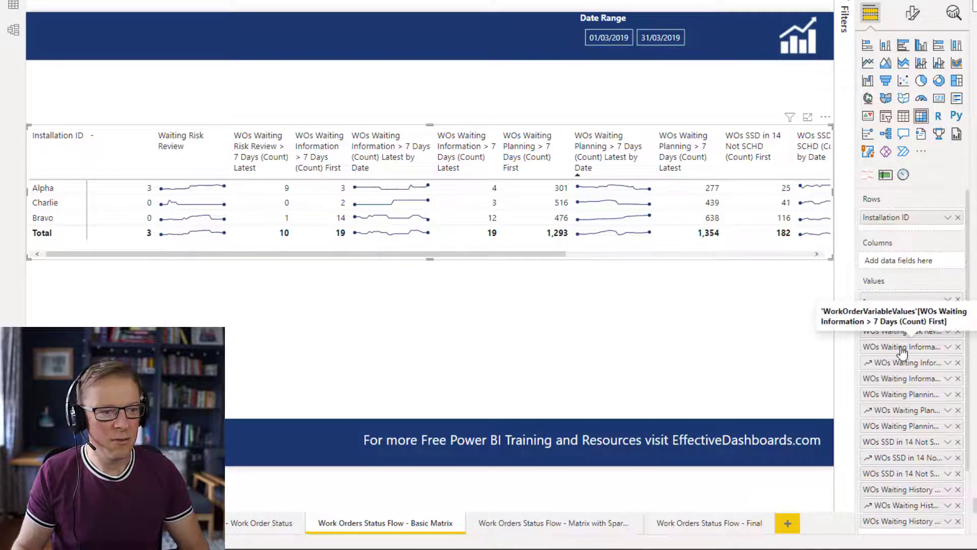
Rename the WOs Waiting Risk Review > 7 Days (Count) Latest value in the matrix as "-".
{"action": "double_click", "coordinate": [894, 331]}
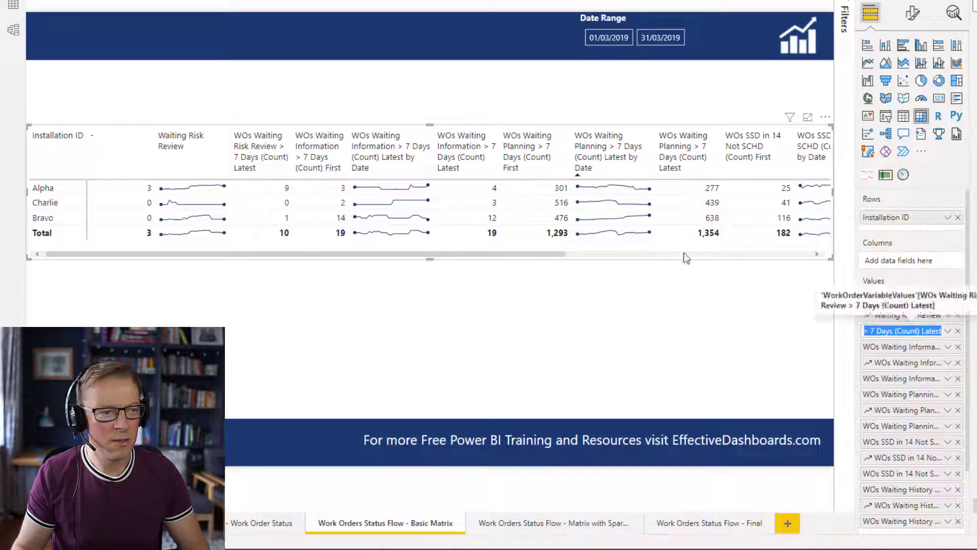
{"action": "type", "text": "-"}
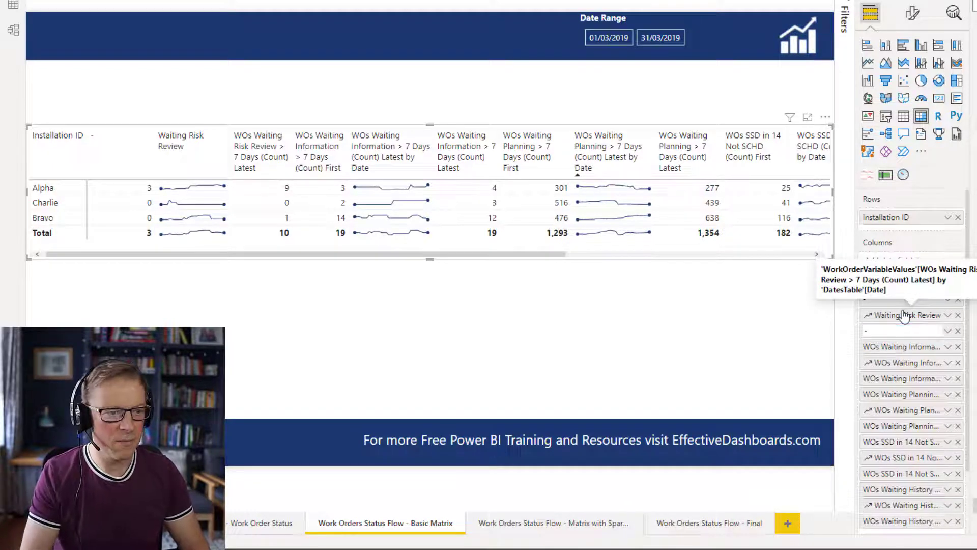
{"action": "key", "text": "Return"}
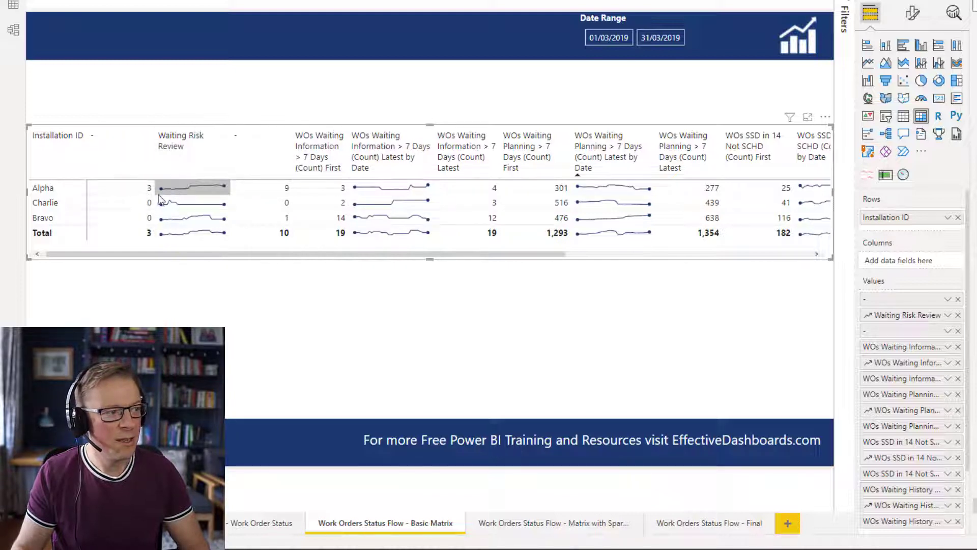
Right-align the first "-" column before the Waiting Risk Review sparkline, applying the specific column settings to its header and total too.
{"action": "left_click", "coordinate": [913, 18]}
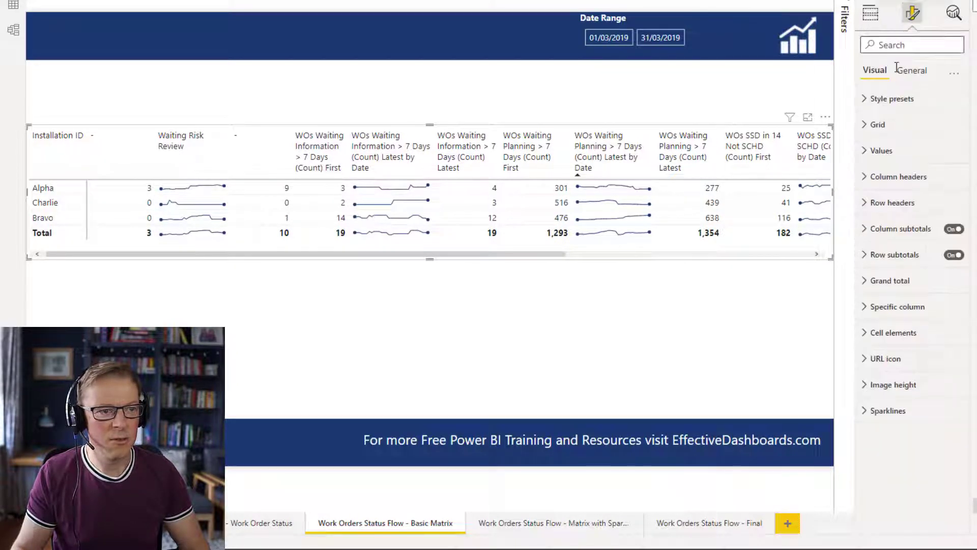
{"action": "left_click", "coordinate": [882, 309]}
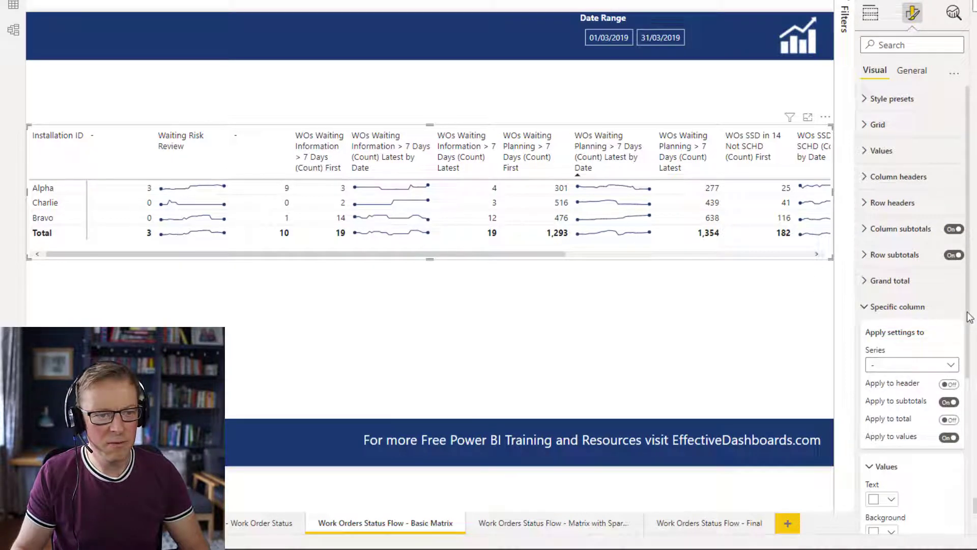
{"action": "left_click_drag", "start_coordinate": [969, 318], "coordinate": [969, 467]}
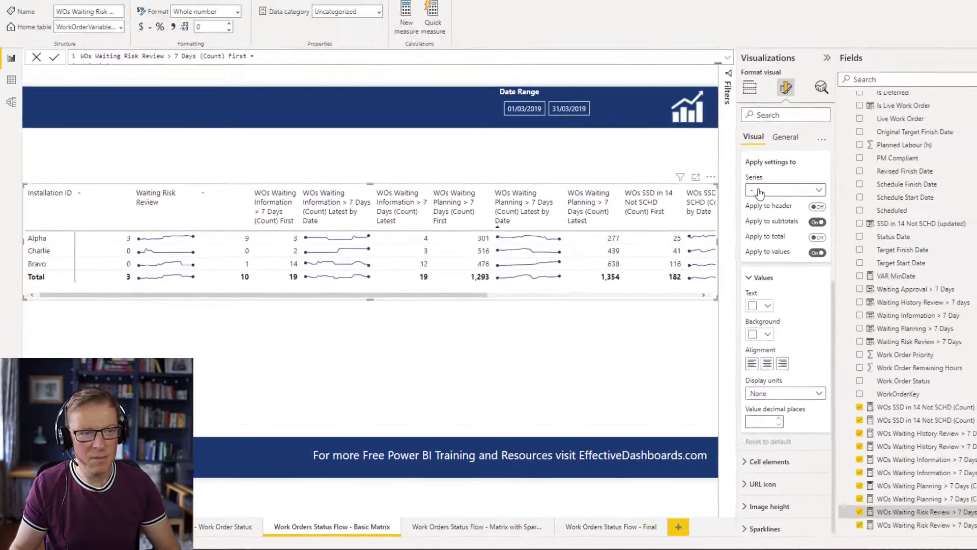
{"action": "left_click", "coordinate": [882, 133]}
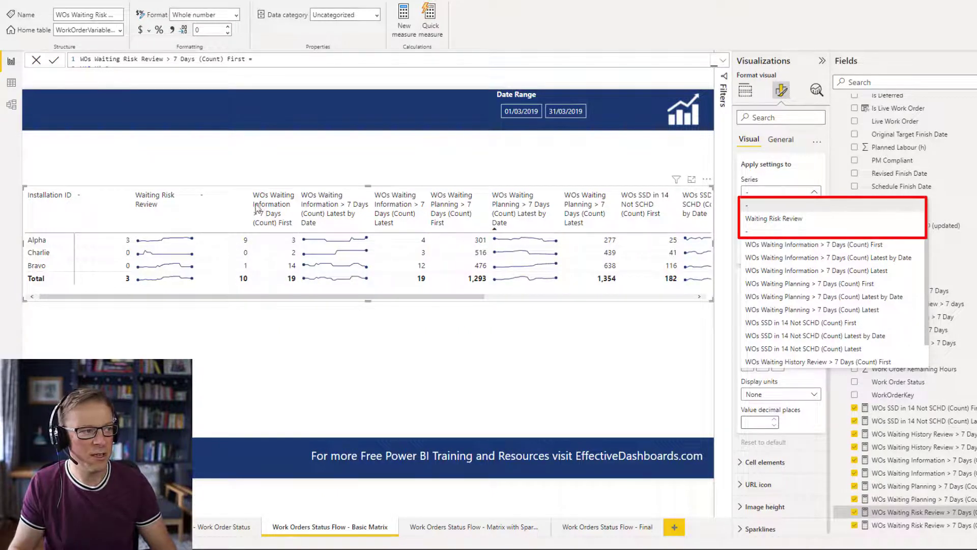
{"action": "left_click", "coordinate": [769, 208]}
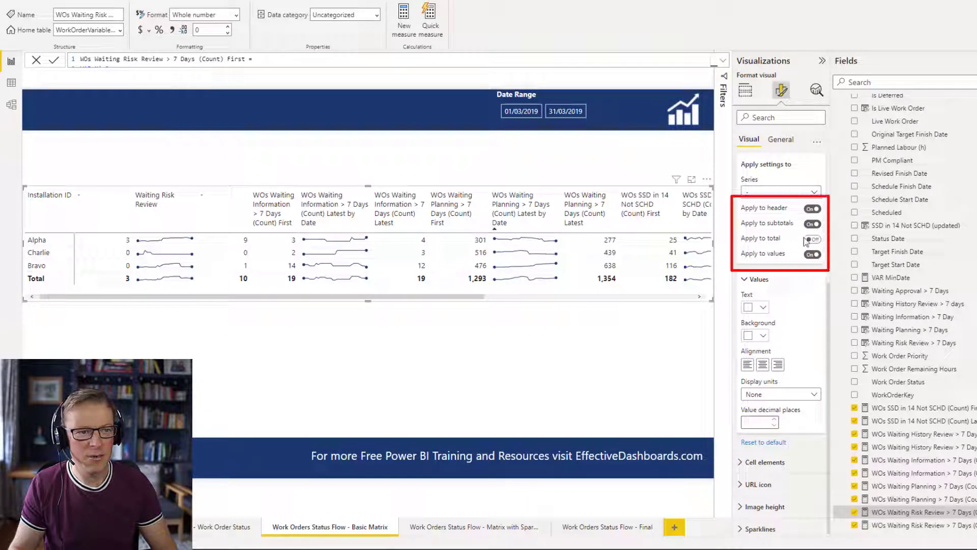
{"action": "left_click", "coordinate": [778, 365]}
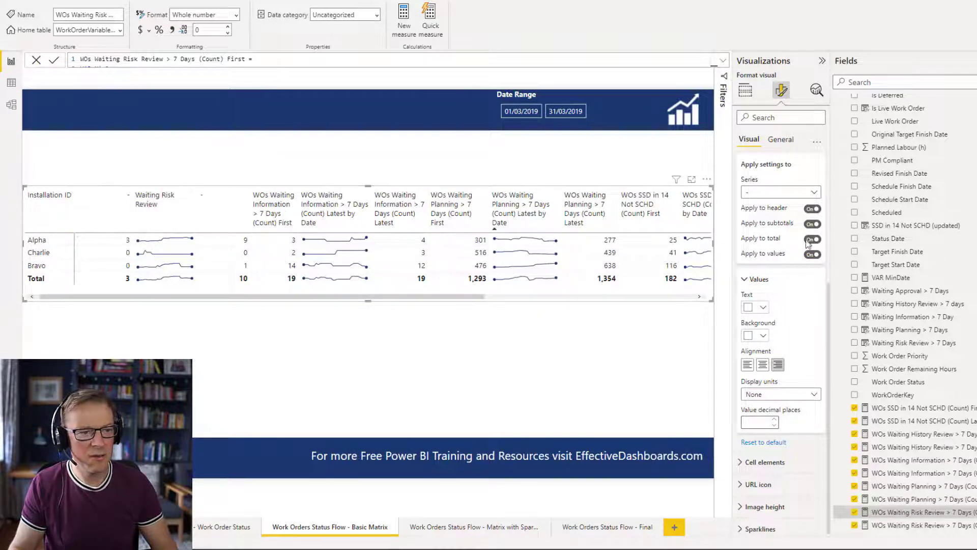
Center-align the Waiting Risk Review column, applying the specific column settings to its header and total as well.
{"action": "left_click", "coordinate": [781, 193]}
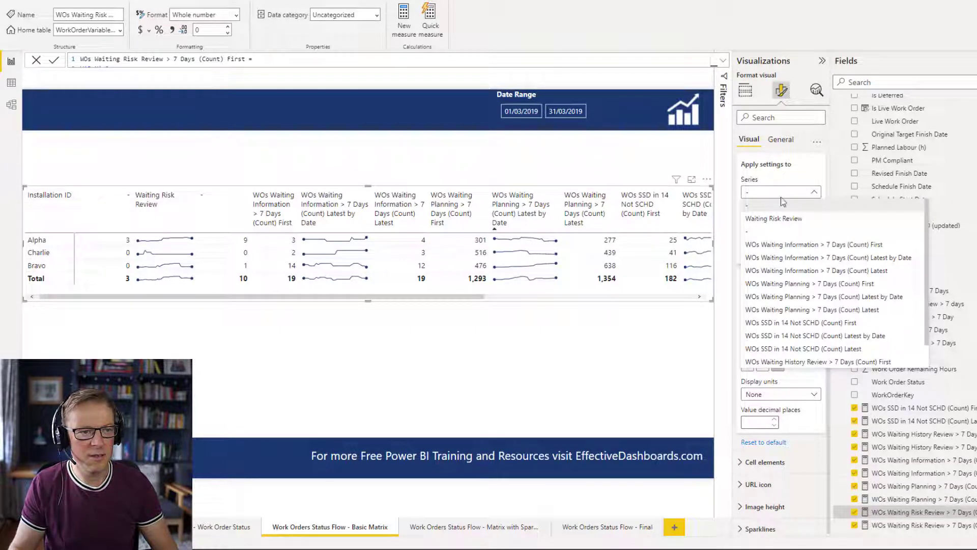
{"action": "left_click", "coordinate": [778, 224]}
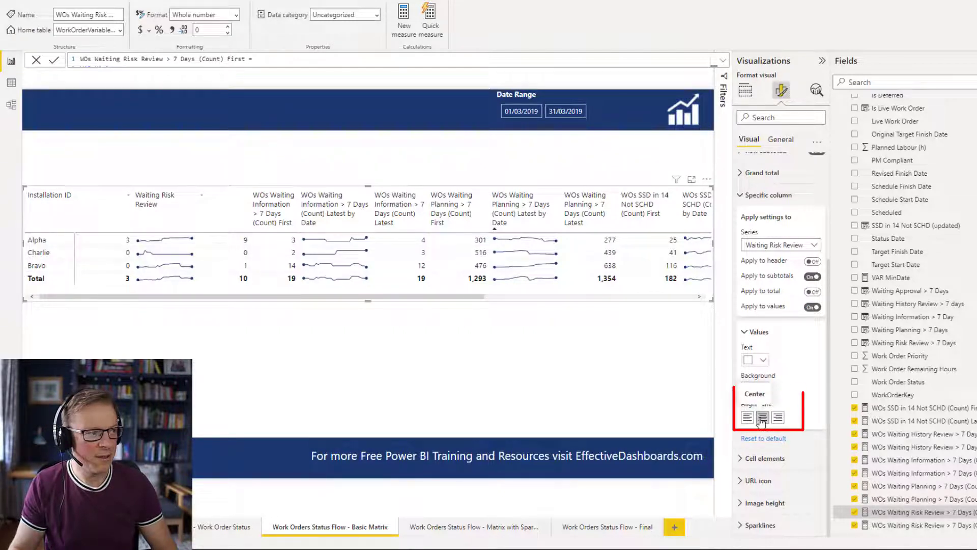
{"action": "left_click", "coordinate": [812, 261]}
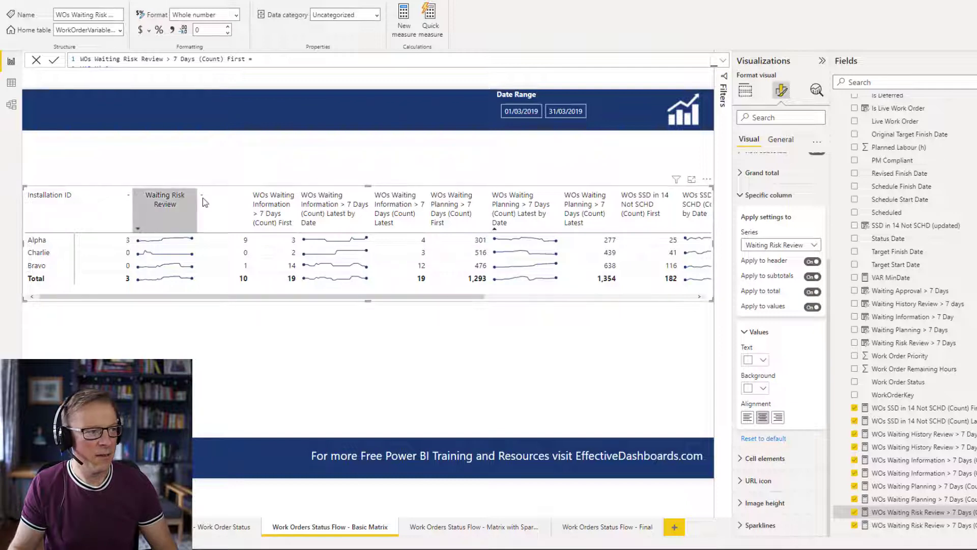
Left-align the second "-" column after the Waiting Risk Review sparkline, including its header and total.
{"action": "left_click", "coordinate": [782, 248]}
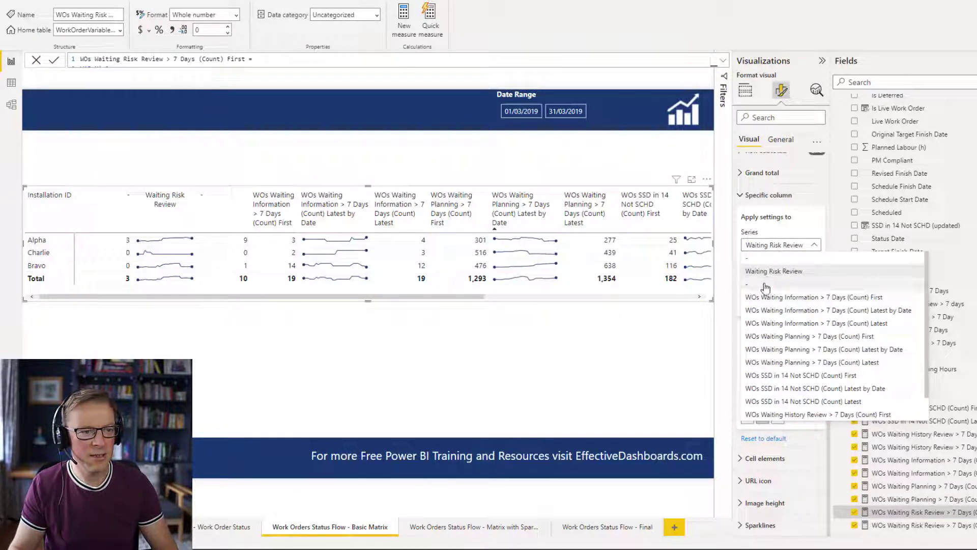
{"action": "left_click", "coordinate": [775, 259]}
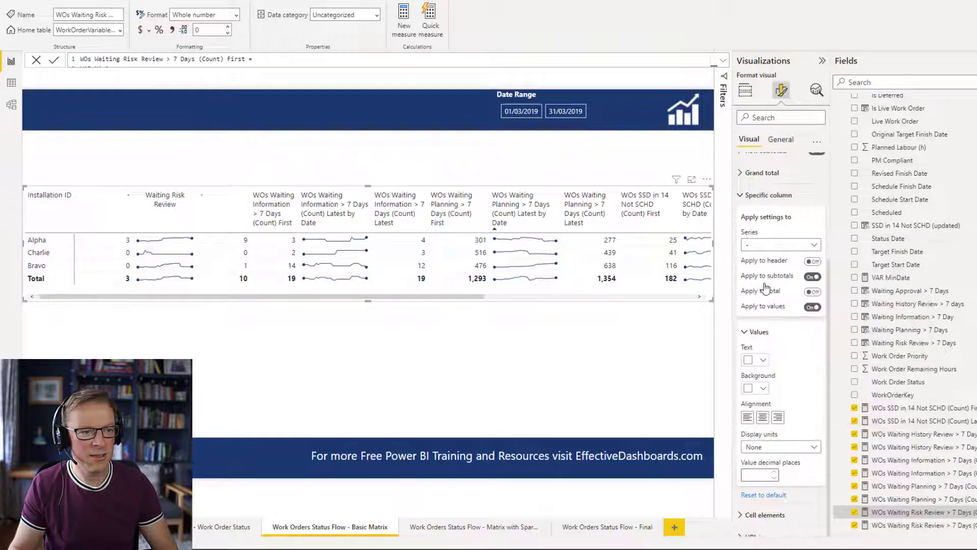
{"action": "left_click", "coordinate": [812, 292]}
{"action": "left_click", "coordinate": [813, 261]}
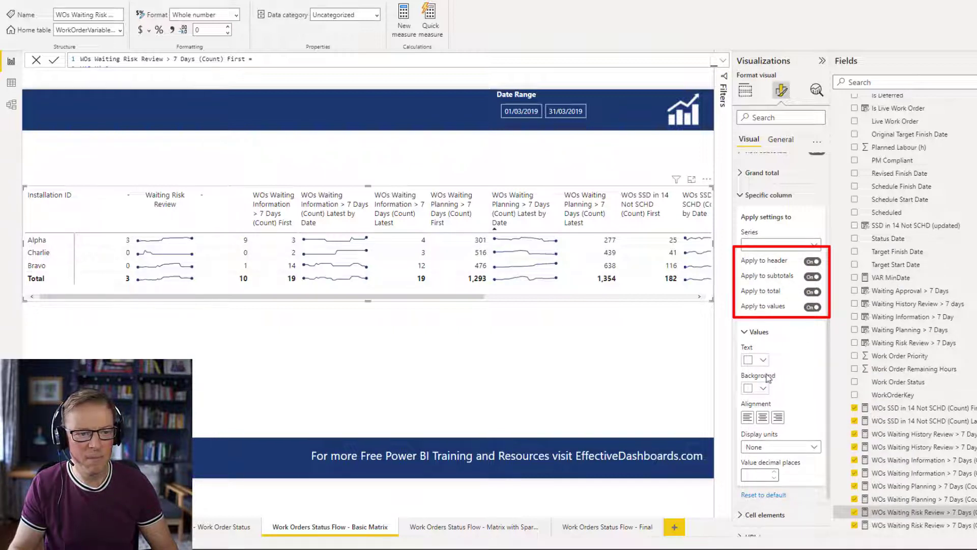
{"action": "left_click", "coordinate": [747, 418]}
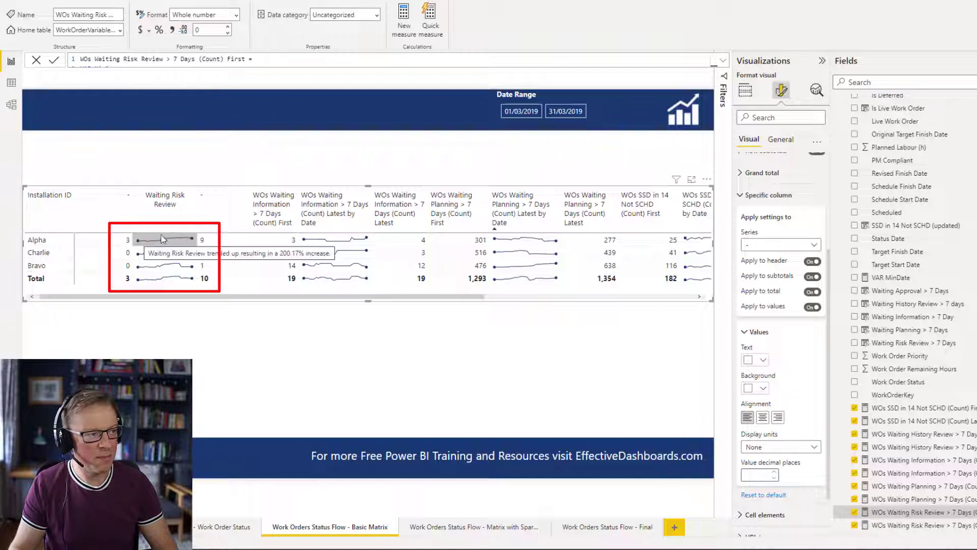
Narrow the "-" column between Installation ID and Waiting Risk Review in the matrix.
{"action": "mouse_move", "coordinate": [192, 240]}
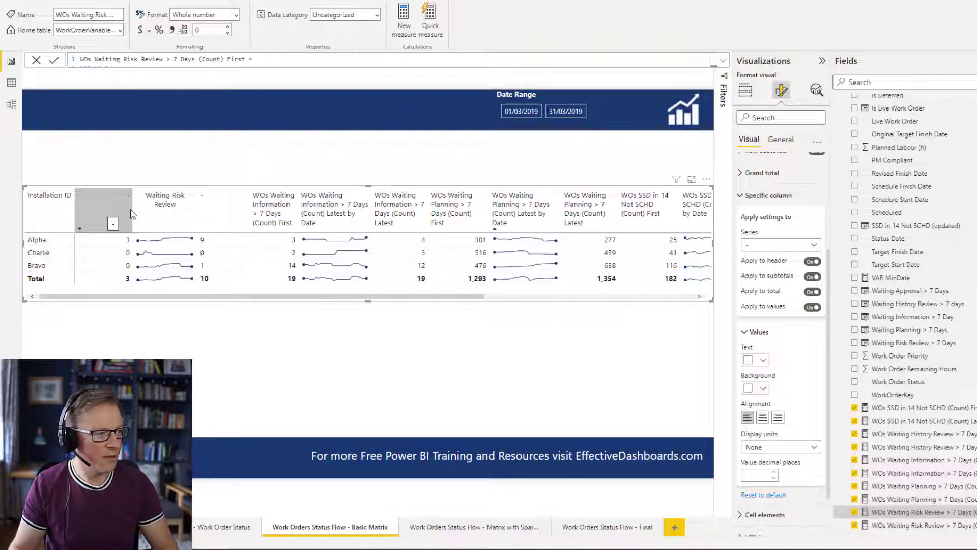
{"action": "left_click_drag", "start_coordinate": [132, 209], "coordinate": [94, 209]}
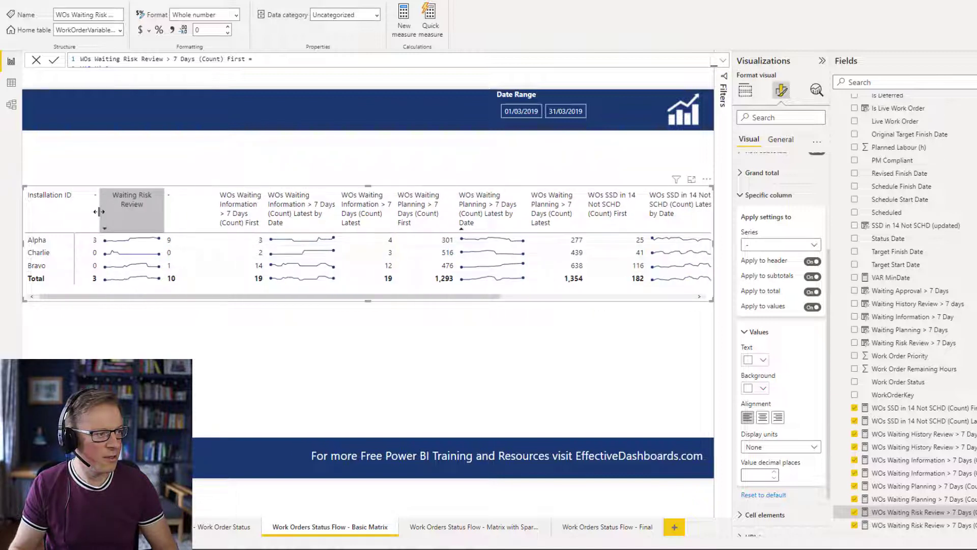
Narrow the "-" column after Waiting Risk Review, and give the first "-" column before it a light grey background from the recent colors.
{"action": "left_click_drag", "start_coordinate": [217, 212], "coordinate": [179, 216]}
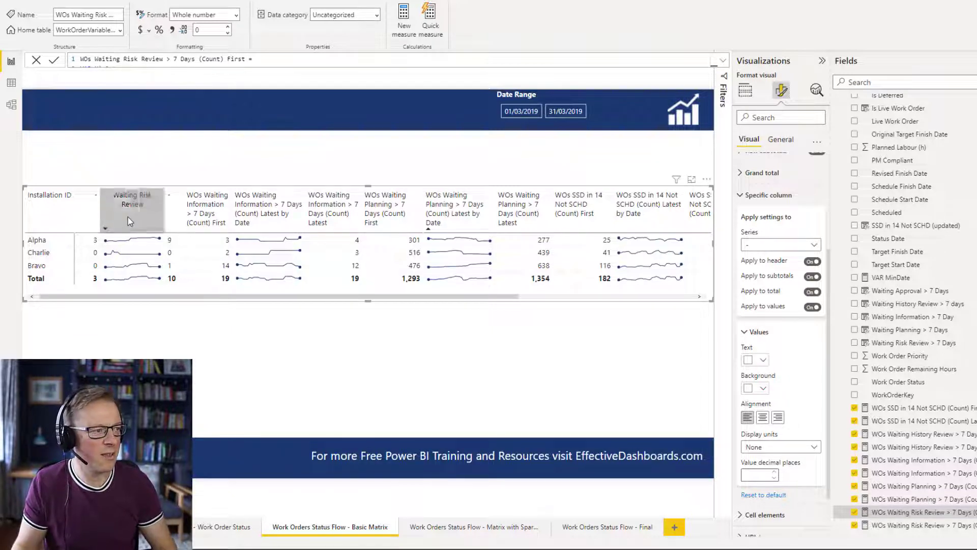
{"action": "left_click", "coordinate": [801, 248]}
{"action": "left_click", "coordinate": [800, 248]}
{"action": "left_click", "coordinate": [800, 247]}
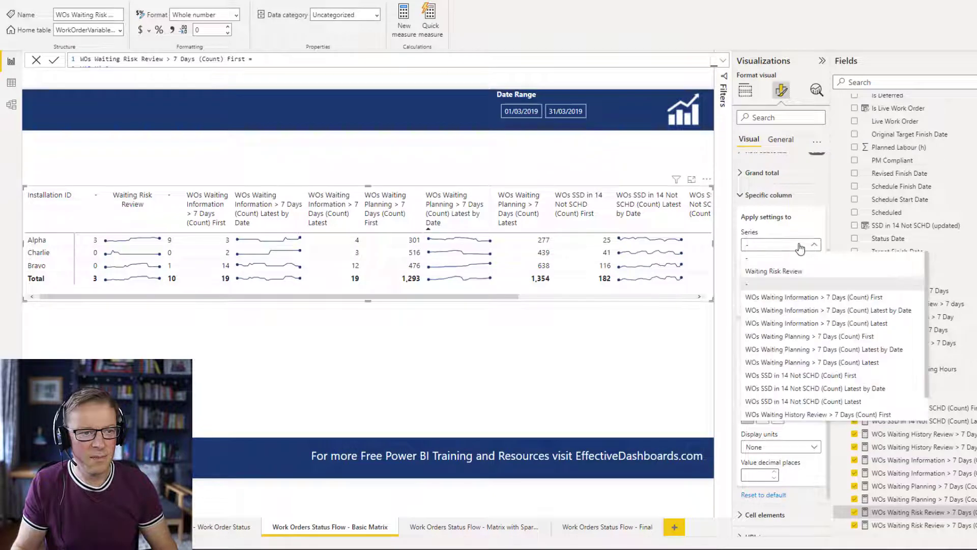
{"action": "left_click", "coordinate": [776, 262]}
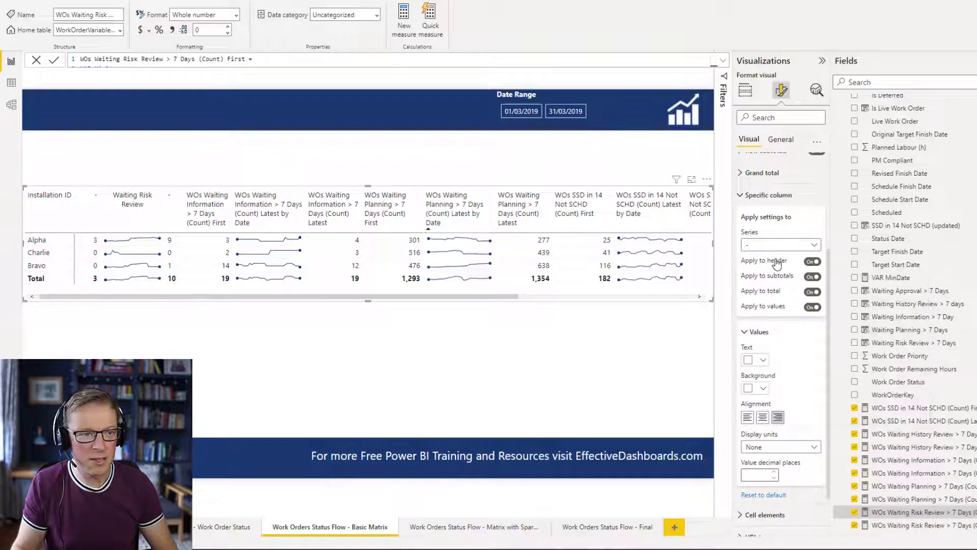
{"action": "left_click", "coordinate": [764, 389]}
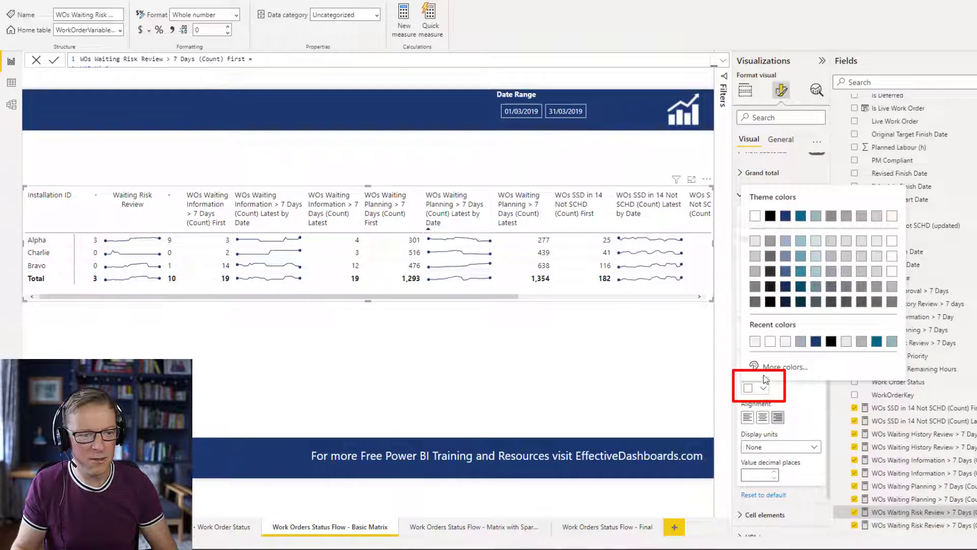
{"action": "left_click", "coordinate": [755, 342]}
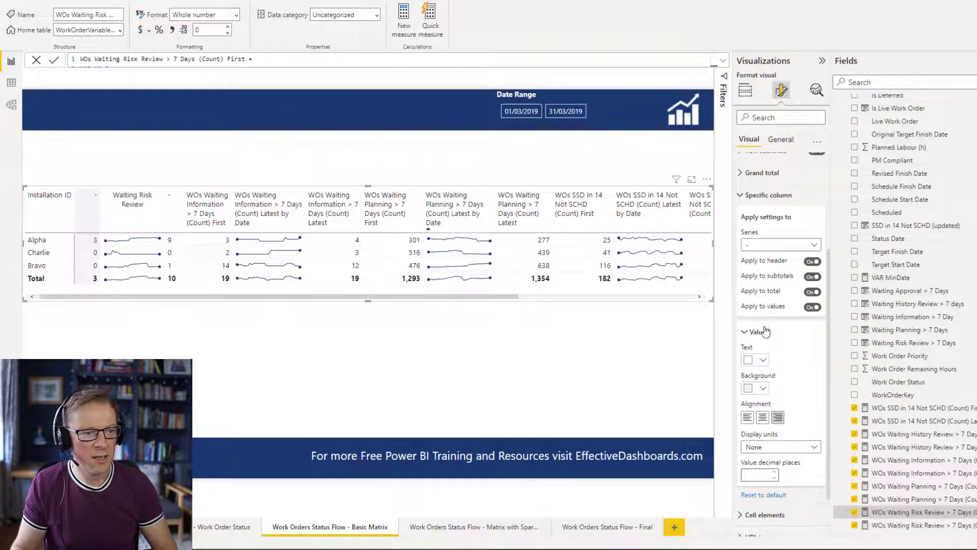
Apply the same light grey recent color as the background of the Waiting Risk Review sparkline column.
{"action": "left_click", "coordinate": [774, 247]}
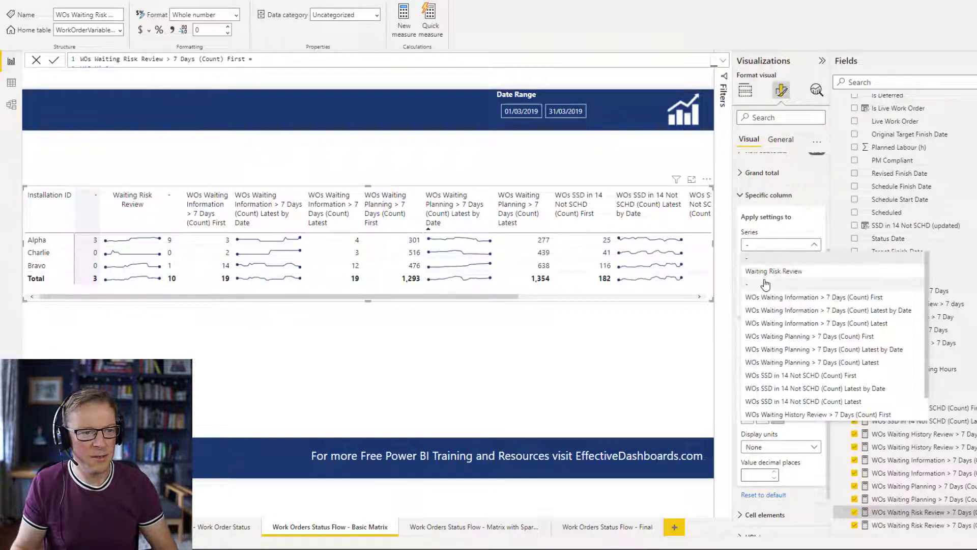
{"action": "left_click", "coordinate": [765, 280]}
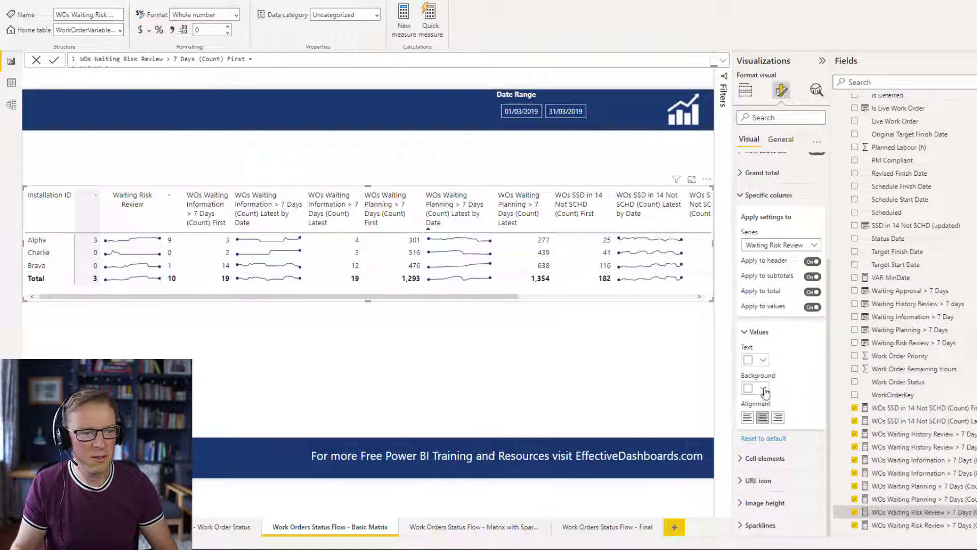
{"action": "left_click", "coordinate": [763, 389]}
{"action": "left_click", "coordinate": [754, 344]}
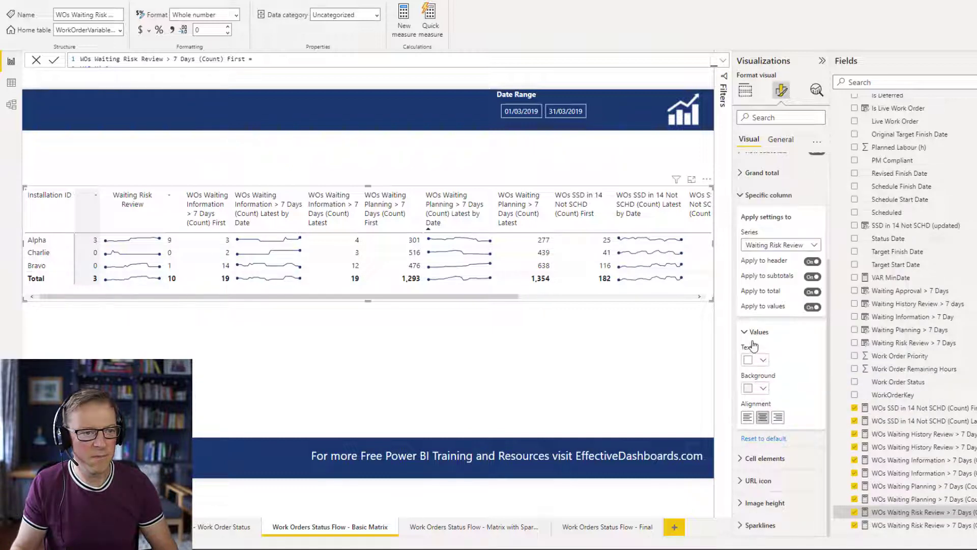
Give the second "-" column, right after the Waiting Risk Review sparkline, the matching light grey background.
{"action": "left_click", "coordinate": [788, 249]}
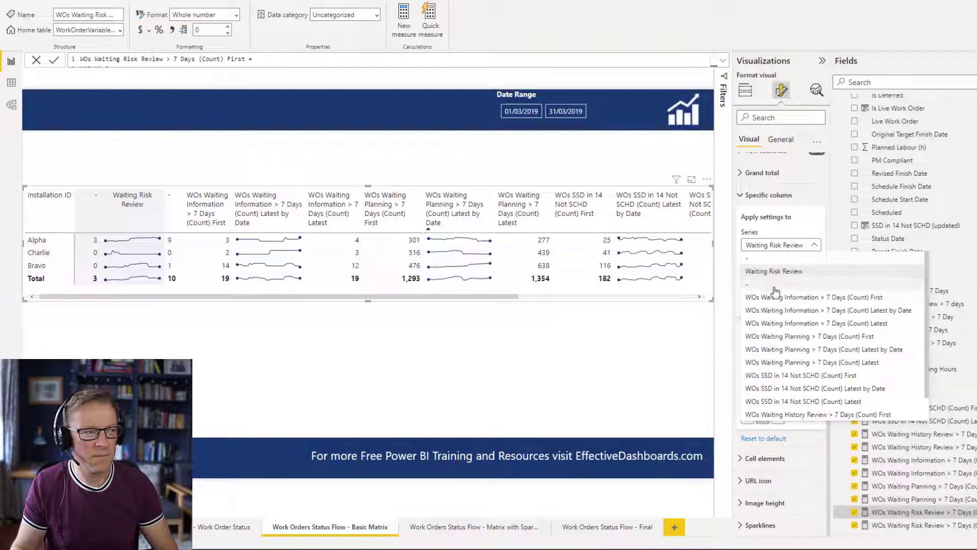
{"action": "left_click", "coordinate": [774, 284]}
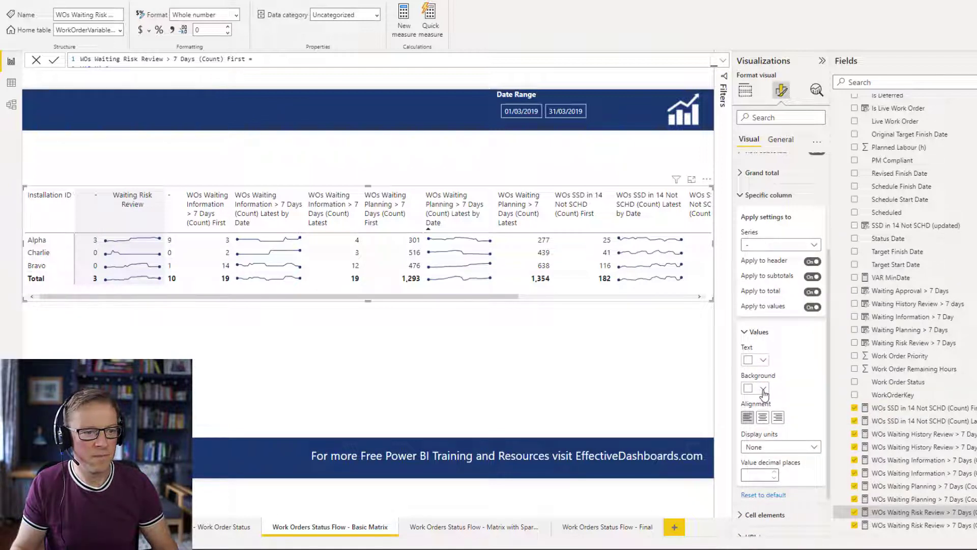
{"action": "left_click", "coordinate": [764, 390]}
{"action": "left_click", "coordinate": [755, 342]}
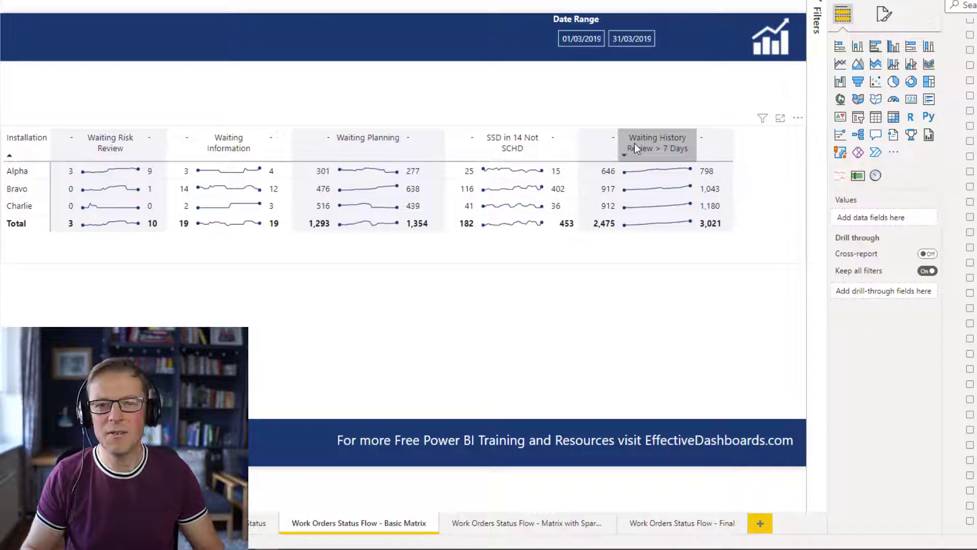
Make the text of the matrix's column headers bold.
{"action": "left_click", "coordinate": [755, 138]}
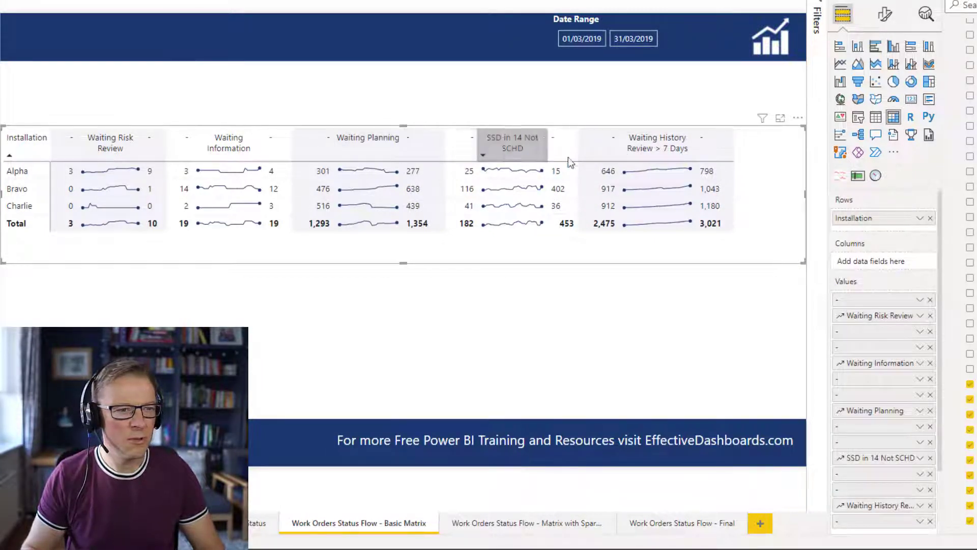
{"action": "left_click", "coordinate": [886, 16]}
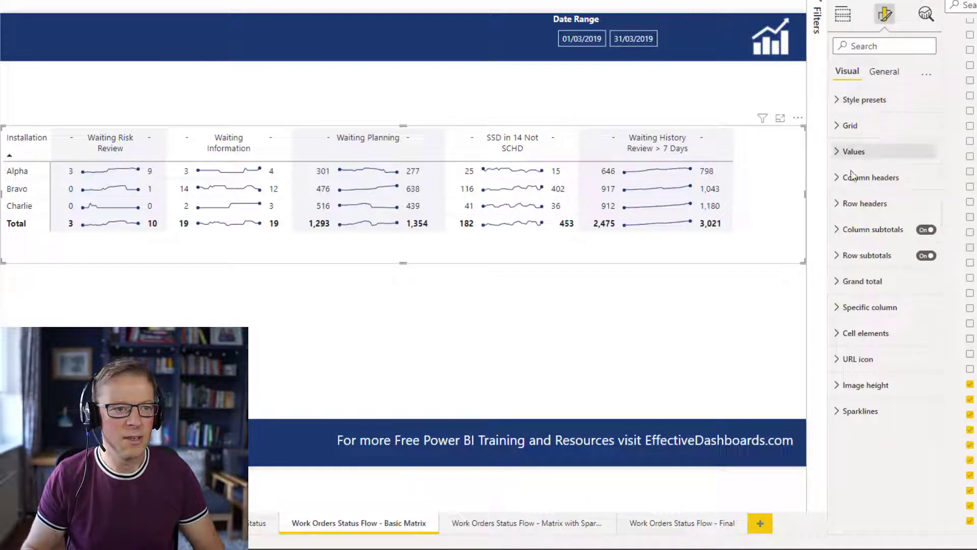
{"action": "left_click", "coordinate": [863, 184]}
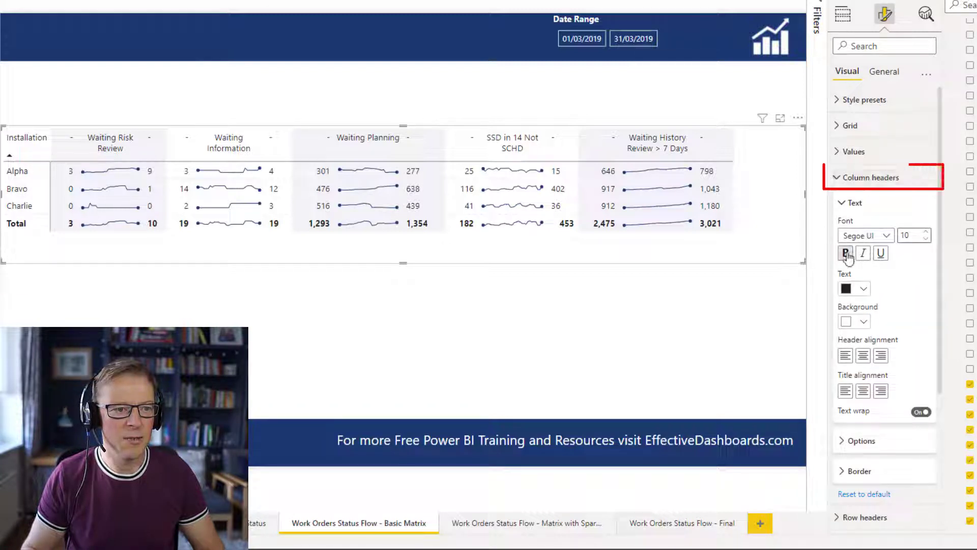
{"action": "left_click", "coordinate": [845, 252]}
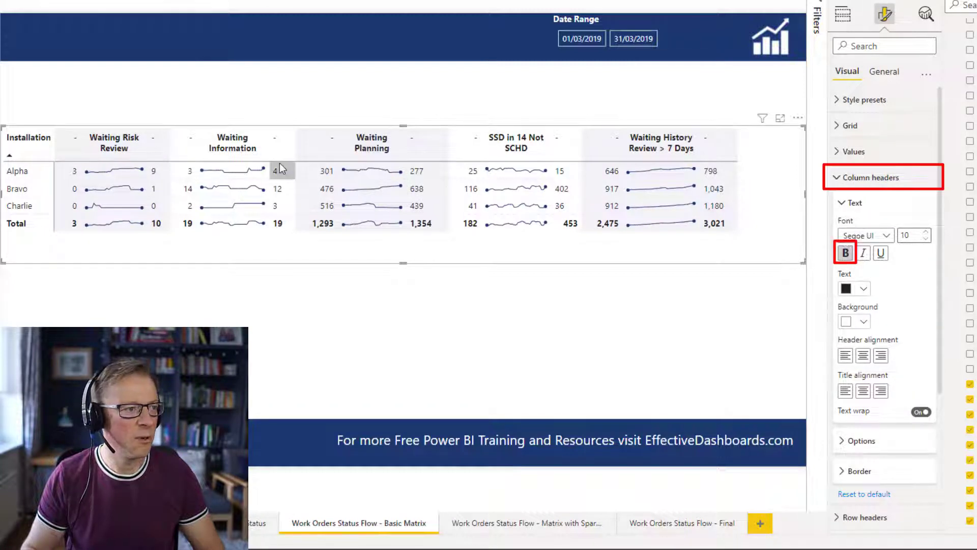
{"action": "left_click", "coordinate": [837, 179]}
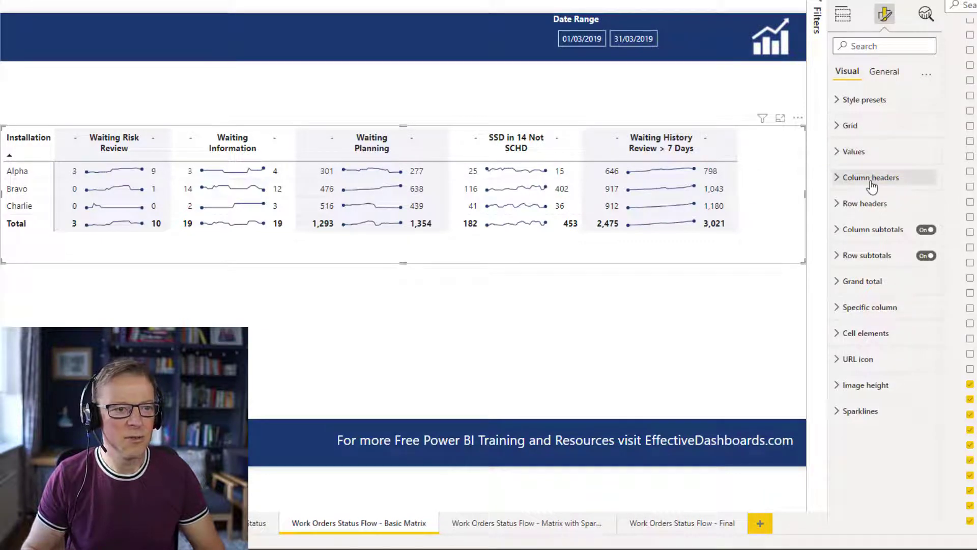
Turn on the matrix title and set its text to "Work Order Status Analysis".
{"action": "left_click", "coordinate": [876, 72]}
{"action": "left_click", "coordinate": [846, 125]}
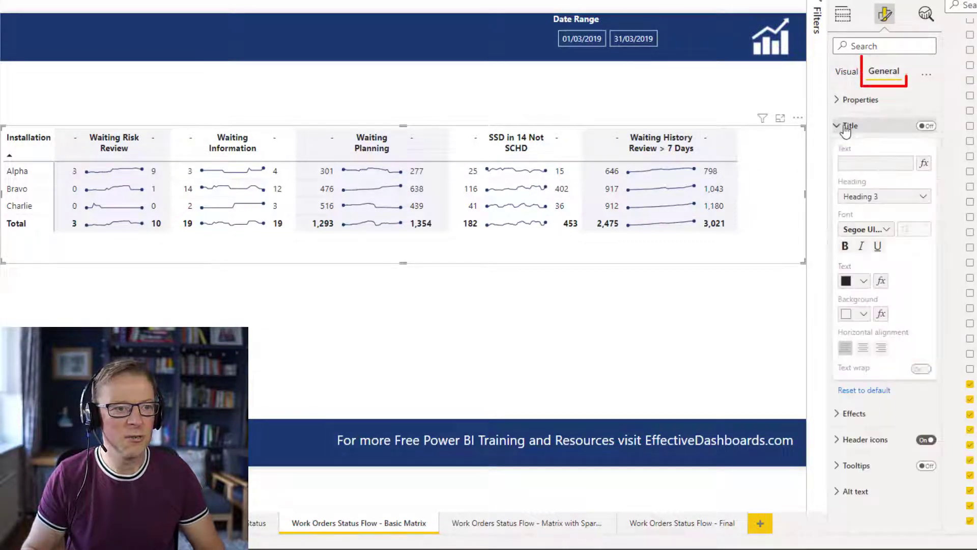
{"action": "left_click", "coordinate": [926, 126]}
{"action": "left_click", "coordinate": [904, 164]}
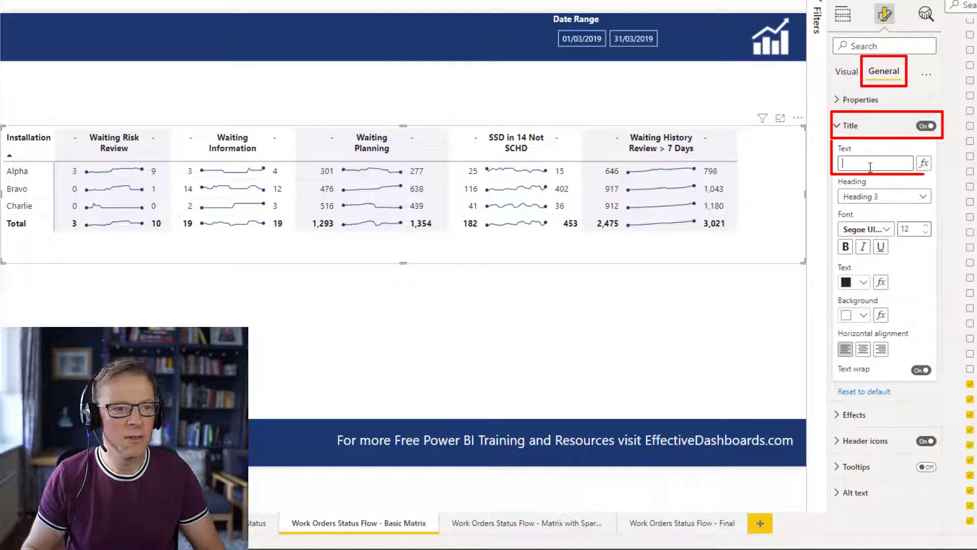
{"action": "type", "text": "Work Order Status Analysis"}
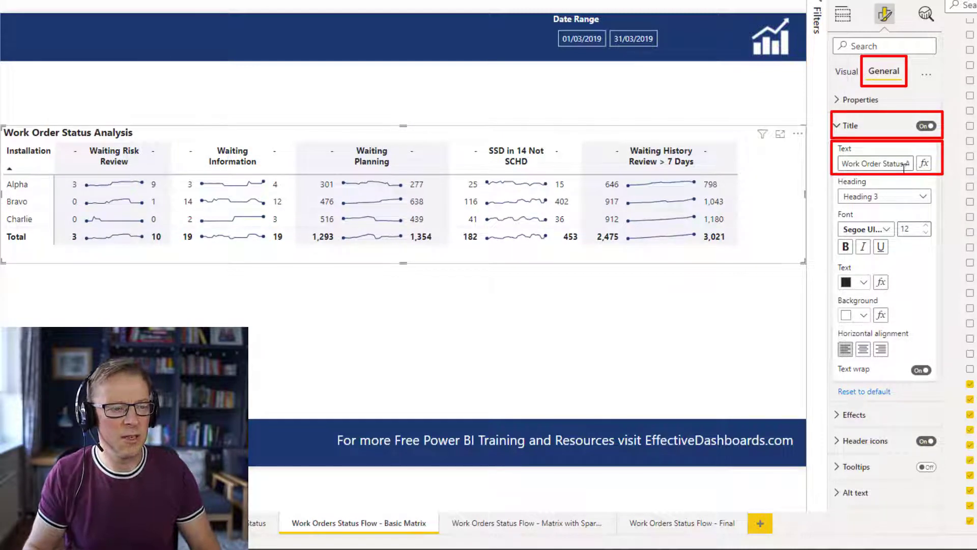
{"action": "left_click", "coordinate": [543, 117]}
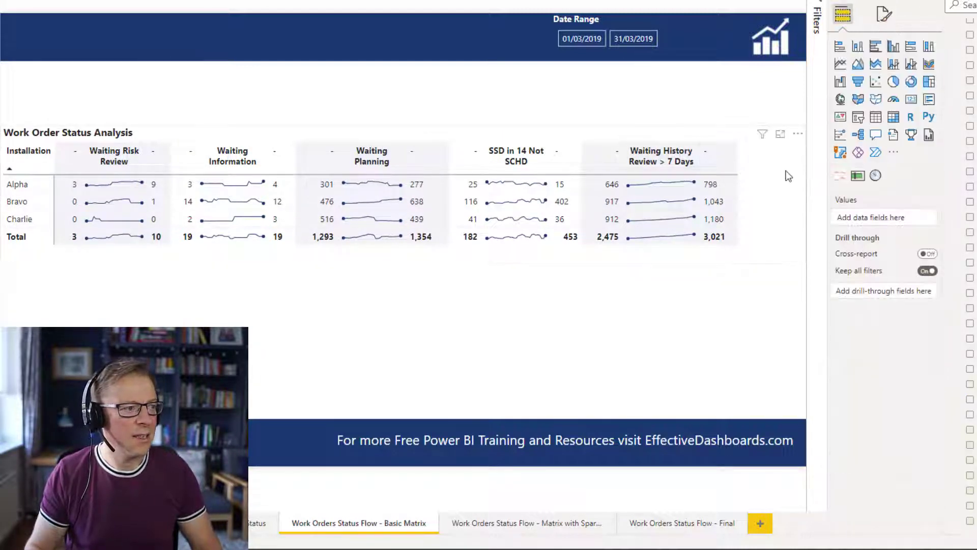
Turn on the shadow effect for the Work Order Status Analysis matrix.
{"action": "left_click", "coordinate": [739, 135]}
{"action": "left_click", "coordinate": [884, 14]}
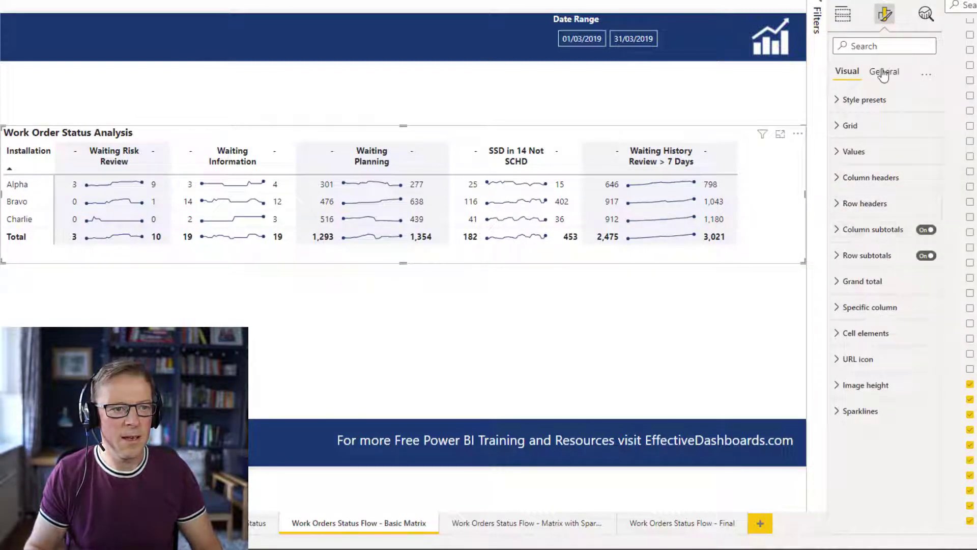
{"action": "left_click", "coordinate": [883, 75]}
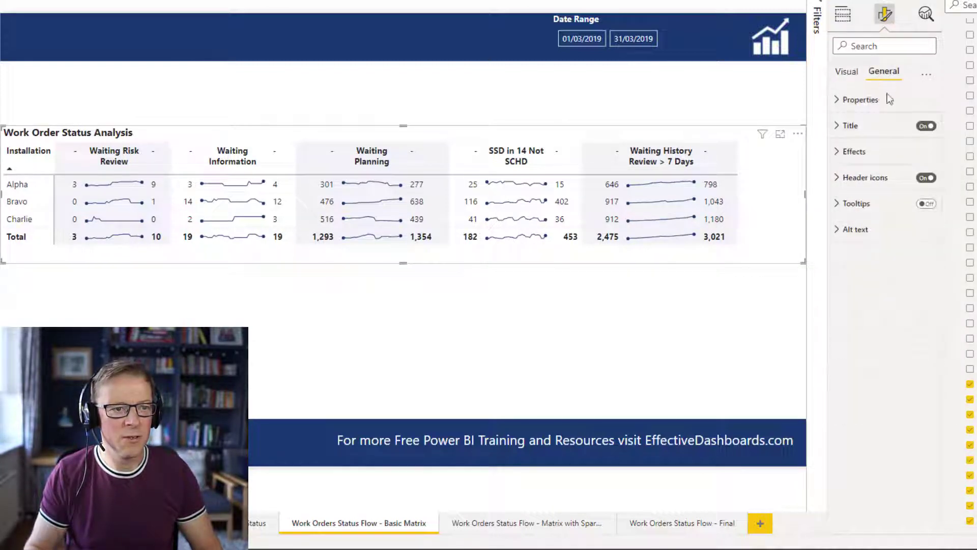
{"action": "left_click", "coordinate": [860, 151]}
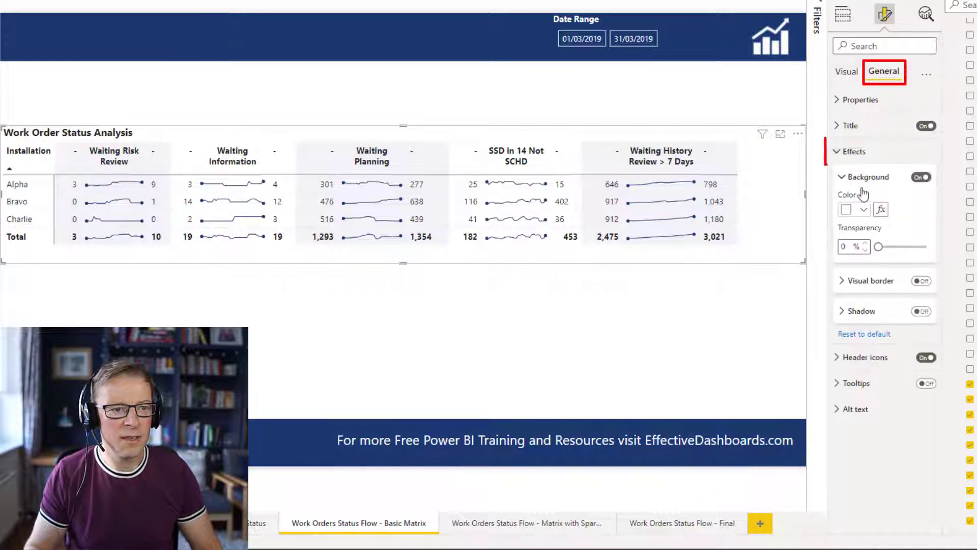
{"action": "left_click", "coordinate": [922, 312]}
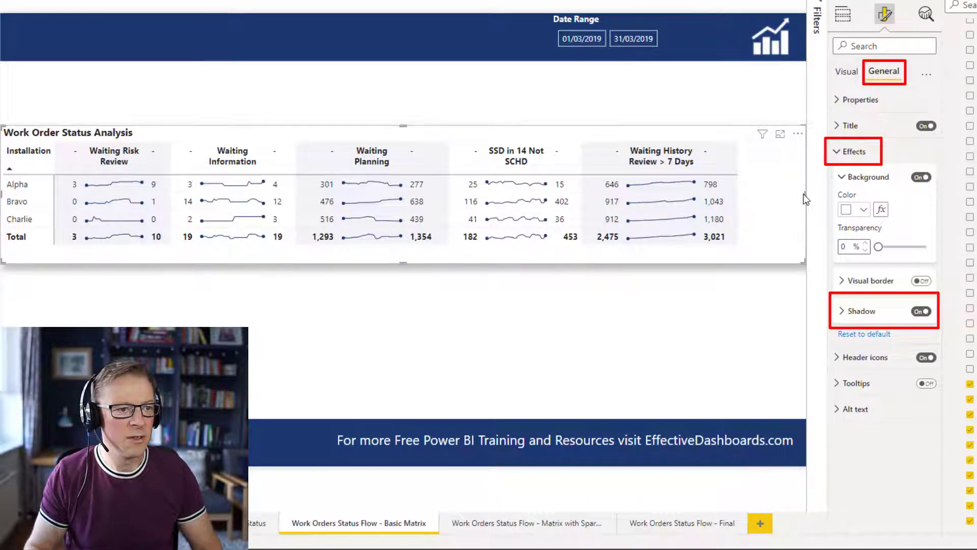
Narrow the matrix visual to fit its columns and move it up, centered just below the blue header banner.
{"action": "left_click_drag", "start_coordinate": [805, 199], "coordinate": [761, 188]}
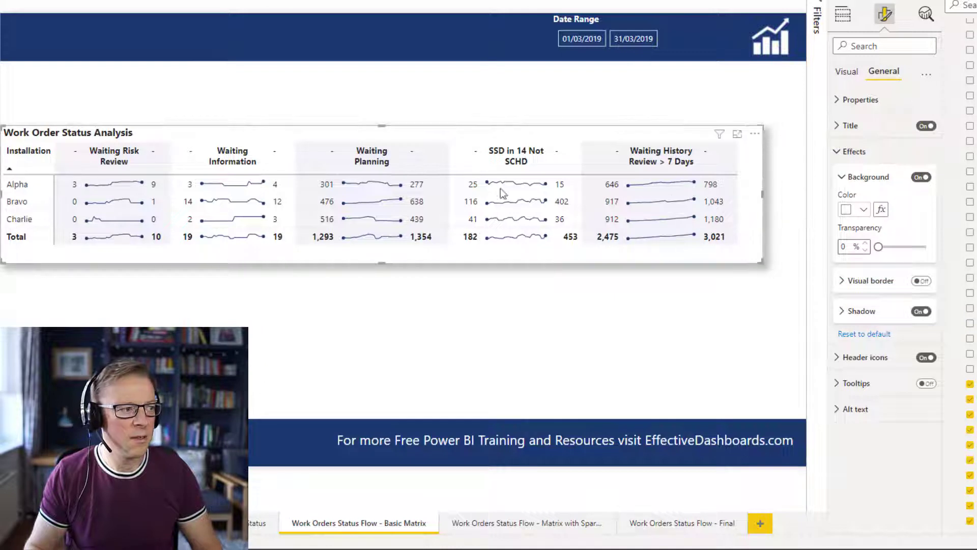
{"action": "left_click_drag", "start_coordinate": [397, 127], "coordinate": [418, 85]}
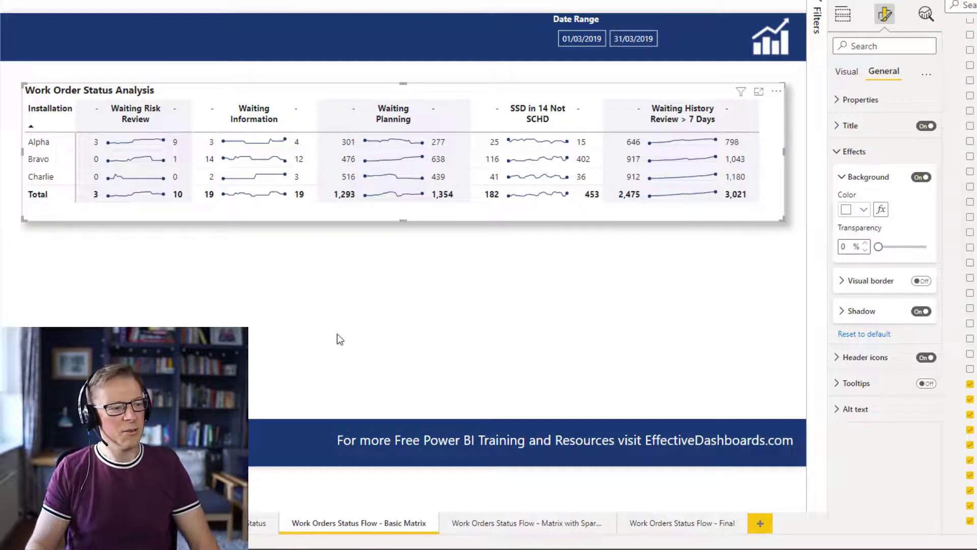
{"action": "left_click", "coordinate": [337, 366]}
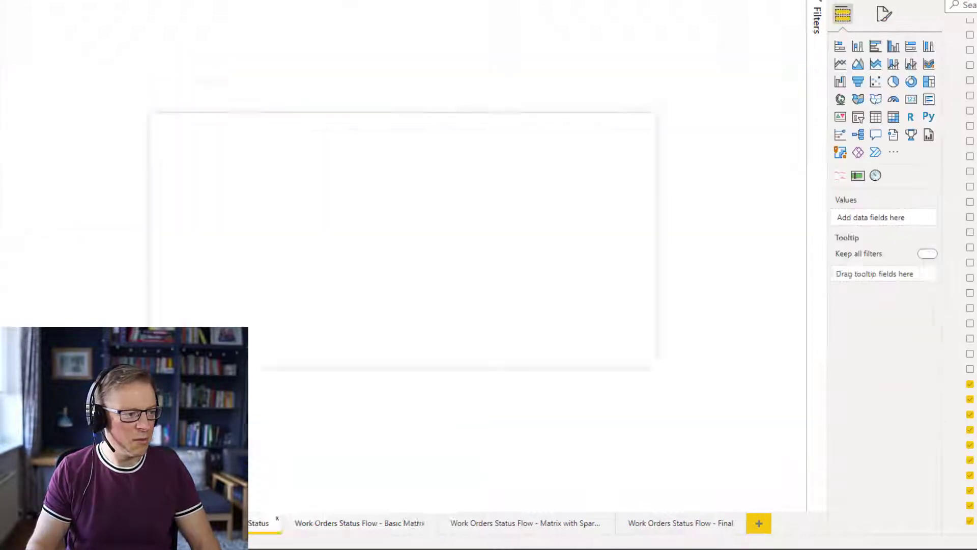
Paste the copied basic matrix onto the Work Orders Status Flow - Basic Matrix page and place it below the formatted matrix for comparison.
{"action": "key", "text": "ctrl+v"}
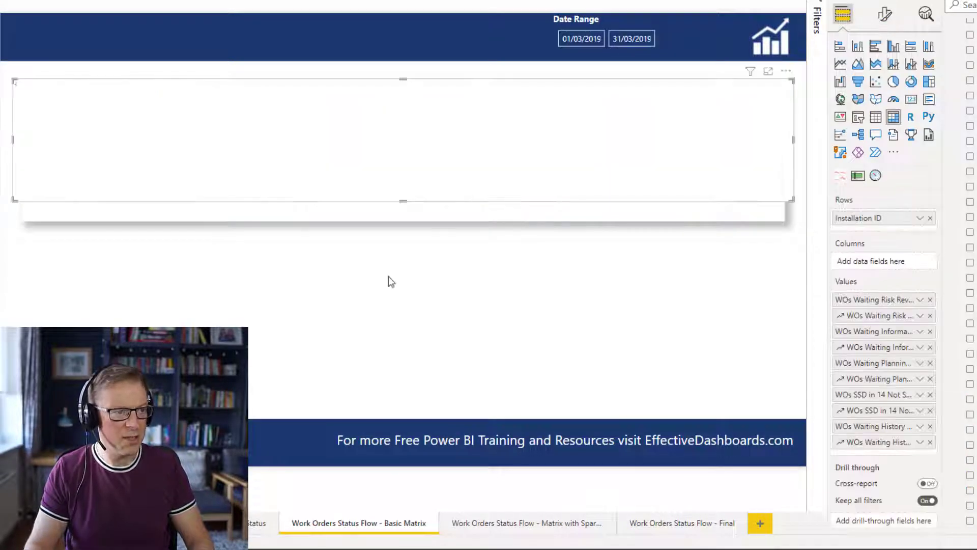
{"action": "left_click_drag", "start_coordinate": [789, 81], "coordinate": [787, 247]}
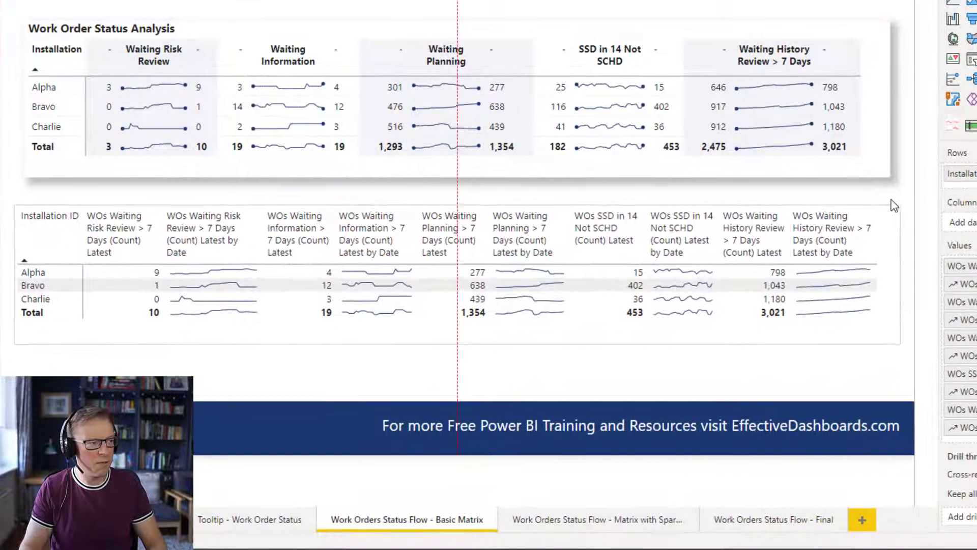
{"action": "left_click_drag", "start_coordinate": [891, 200], "coordinate": [892, 195]}
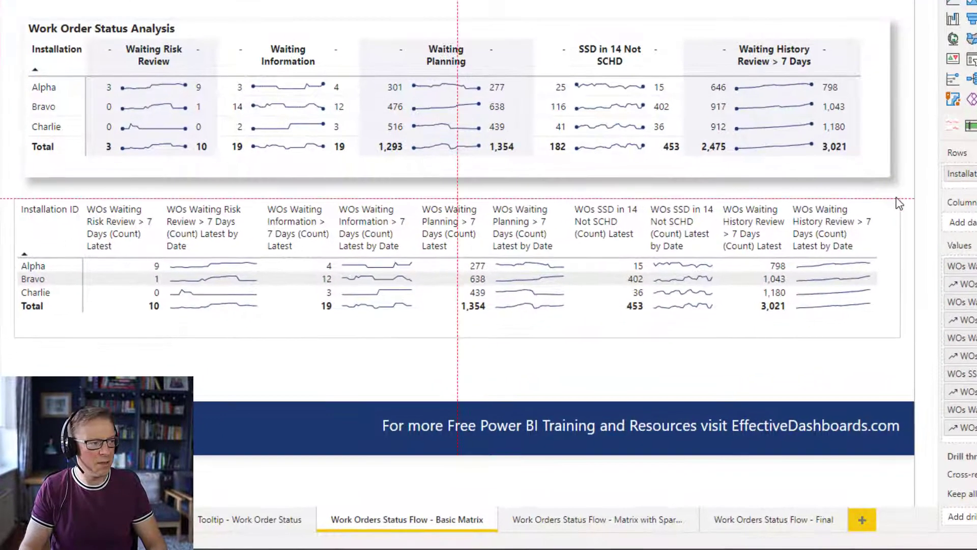
{"action": "left_click", "coordinate": [769, 368]}
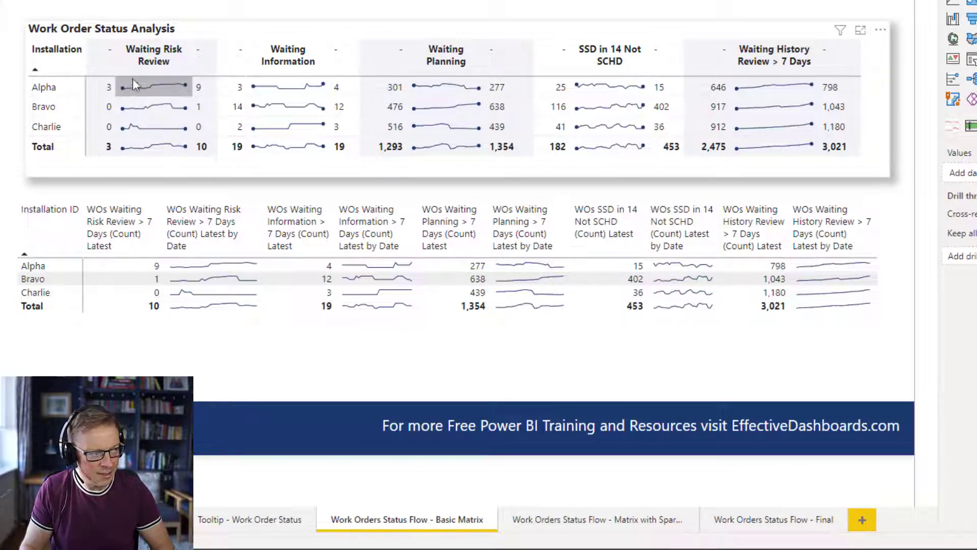
{"action": "mouse_move", "coordinate": [178, 85]}
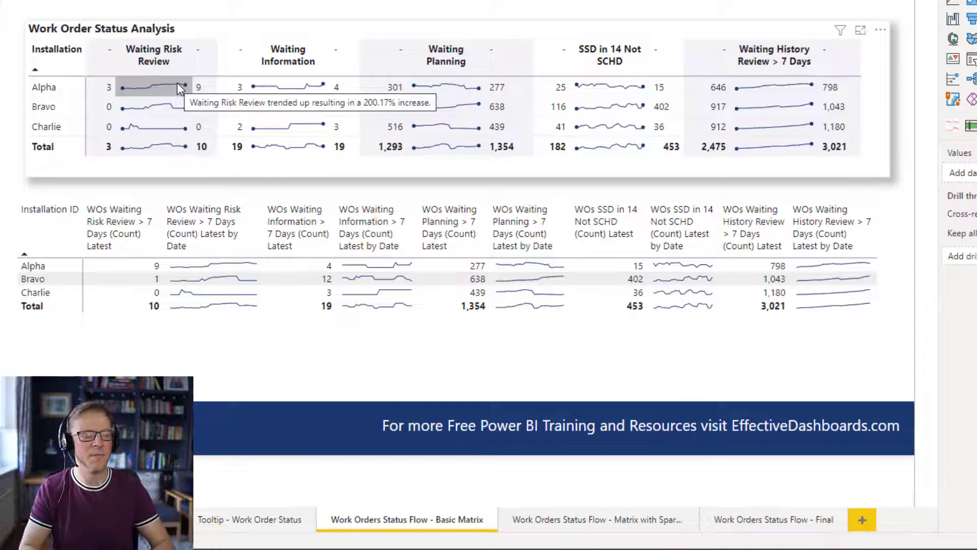